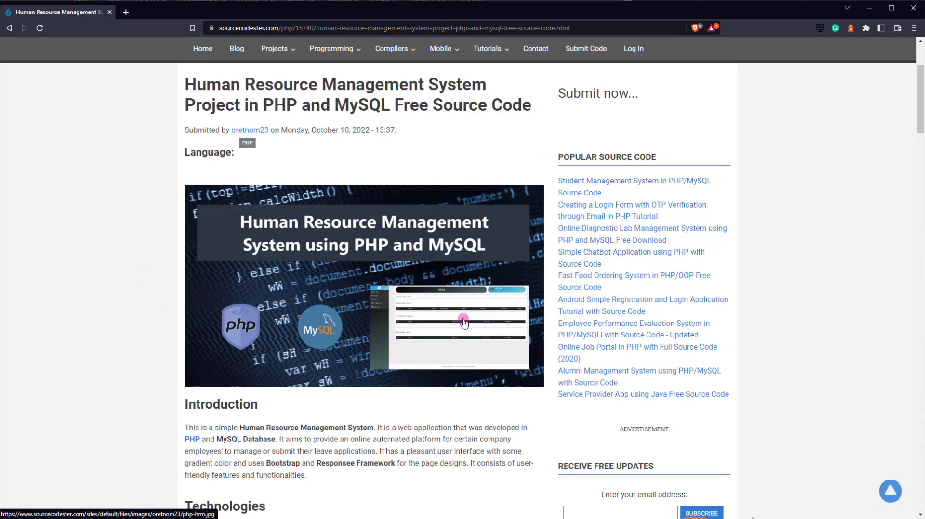
# - Scroll the project article past Technologies, Features and Snapshots down to the How to Run section
pyautogui.scroll(-5, 462, 321)
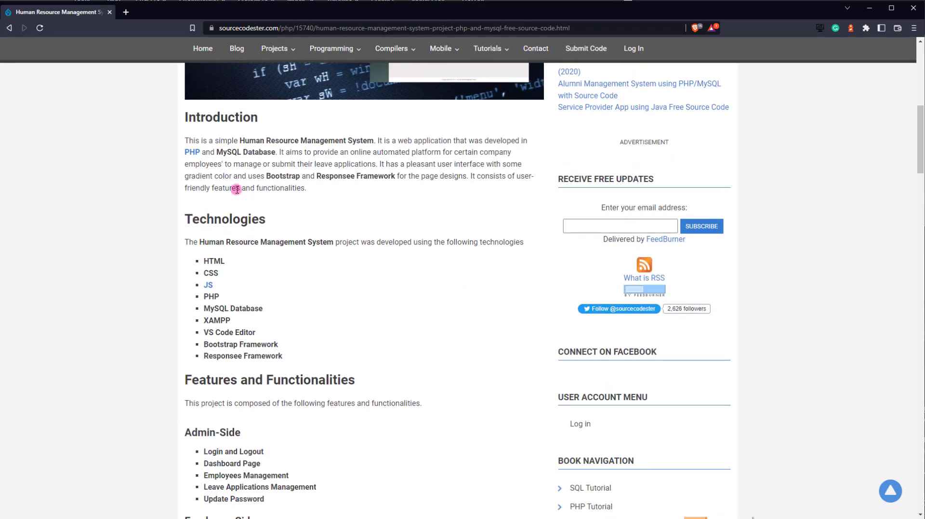
pyautogui.scroll(-2, 260, 227)
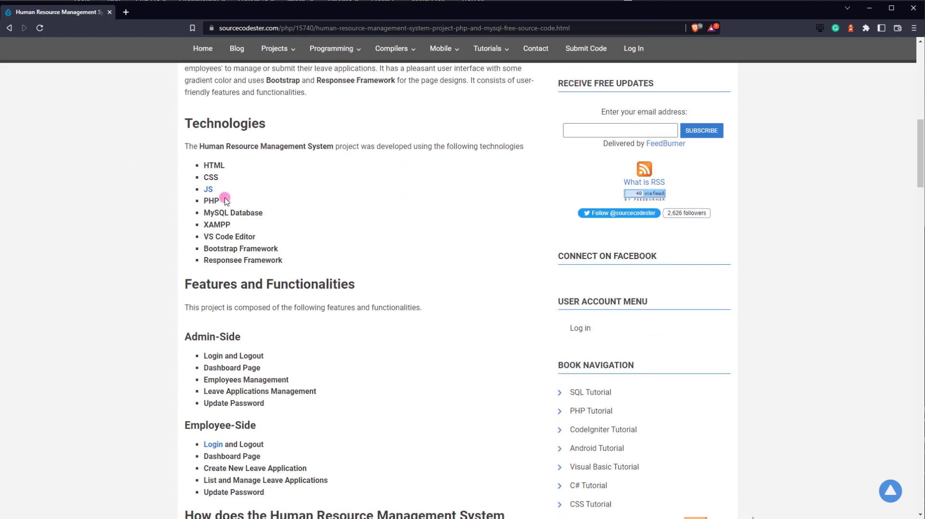
pyautogui.scroll(-3, 281, 227)
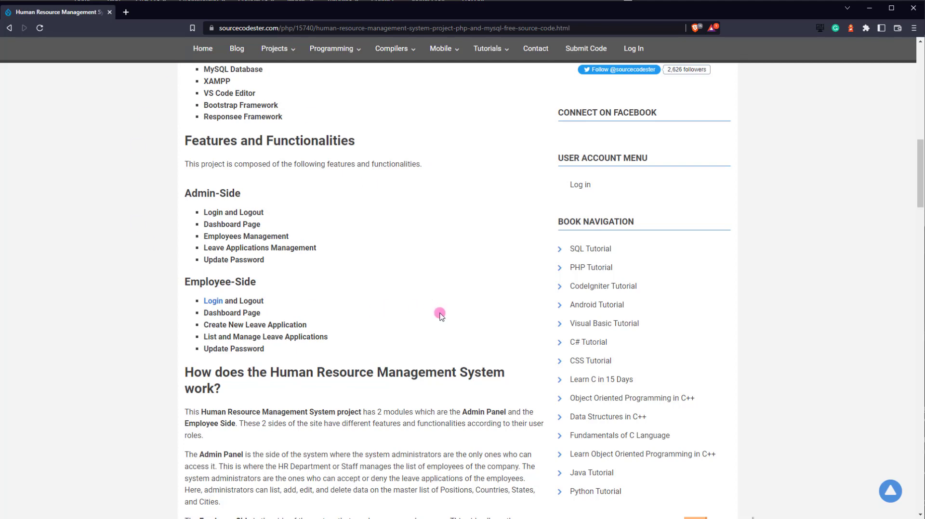
pyautogui.scroll(-4, 440, 314)
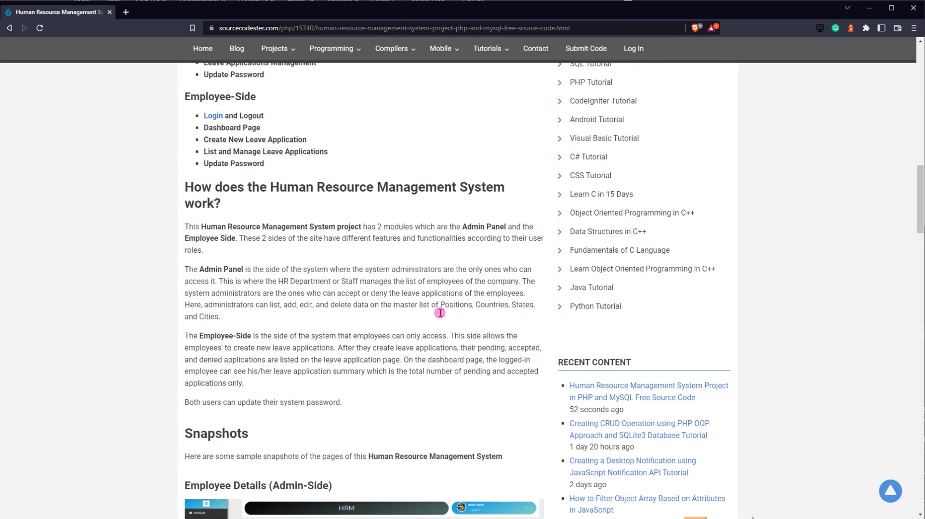
pyautogui.scroll(-2, 421, 305)
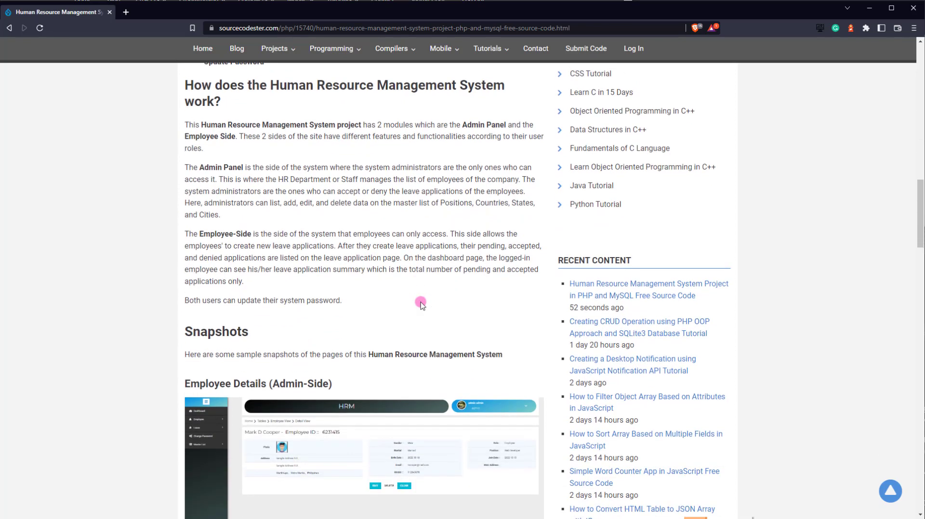
pyautogui.scroll(-5, 420, 304)
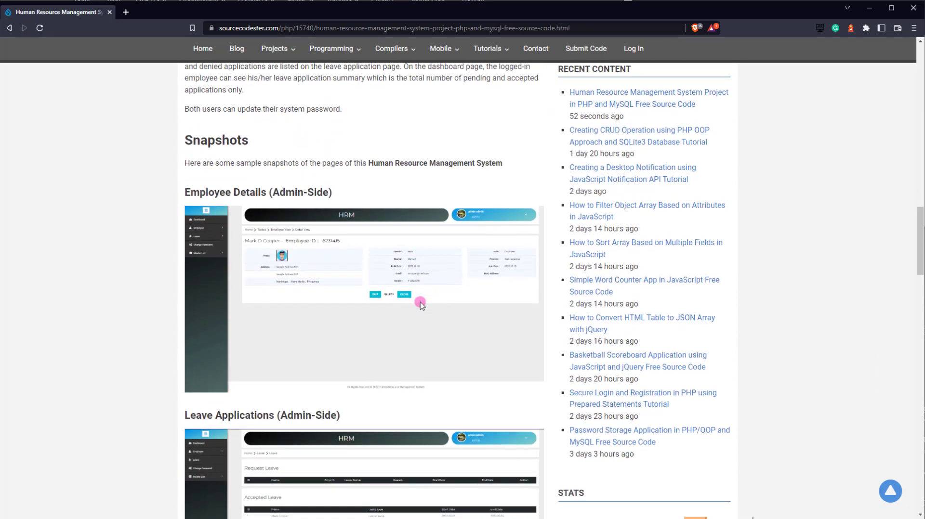
pyautogui.scroll(-4, 416, 296)
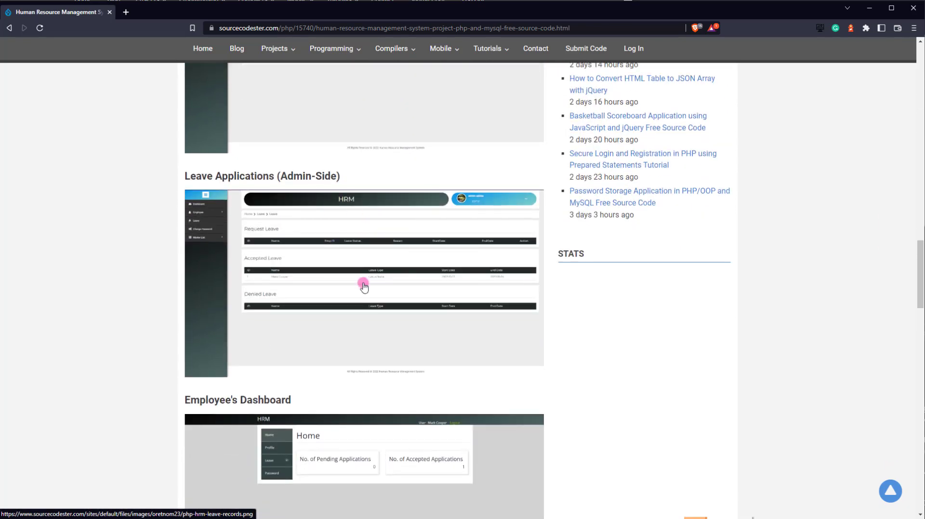
pyautogui.scroll(-5, 469, 295)
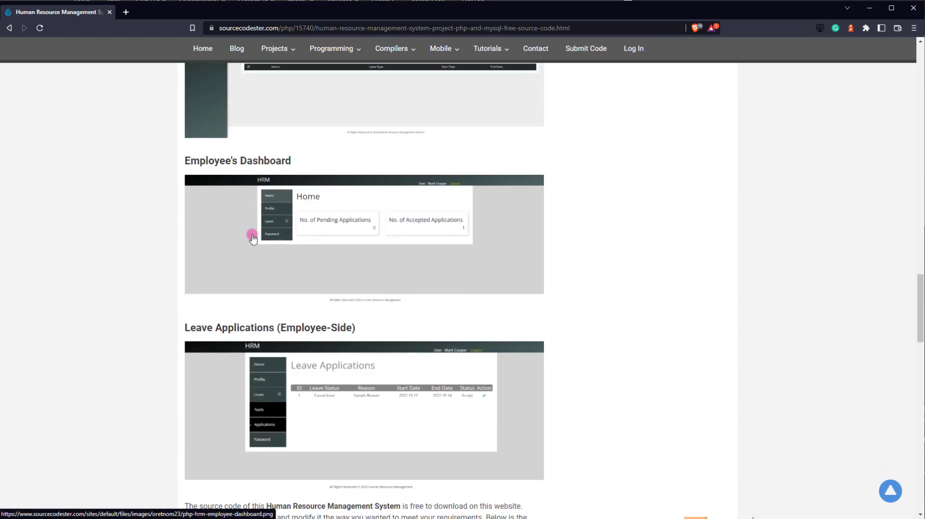
pyautogui.scroll(-2, 403, 322)
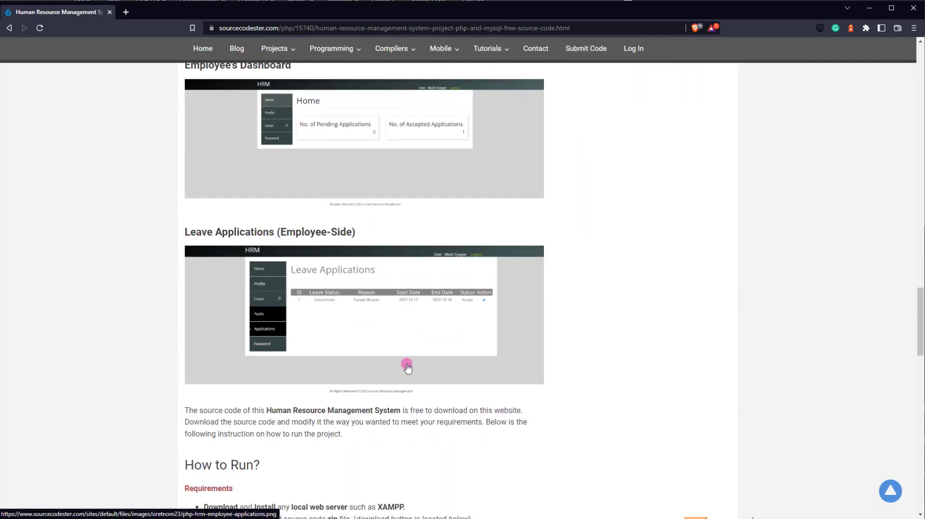
pyautogui.scroll(-6, 407, 367)
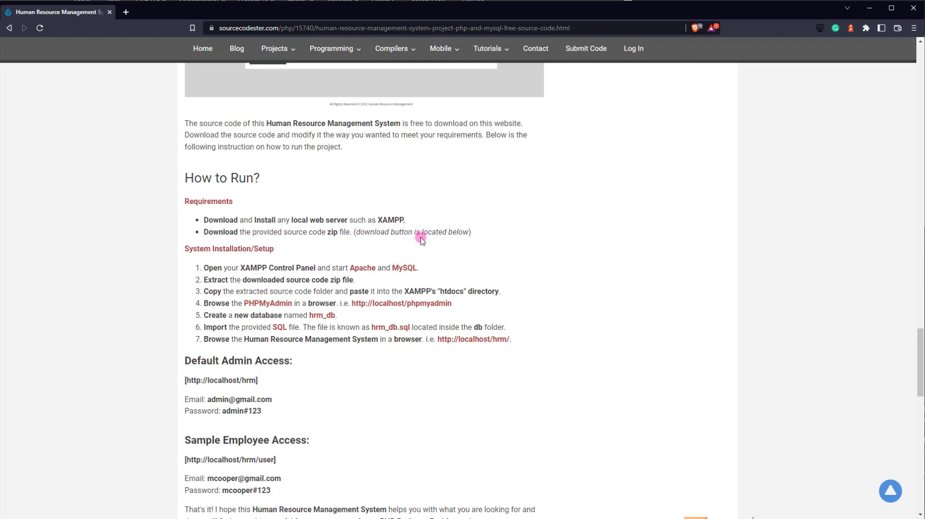
pyautogui.scroll(-1, 143, 270)
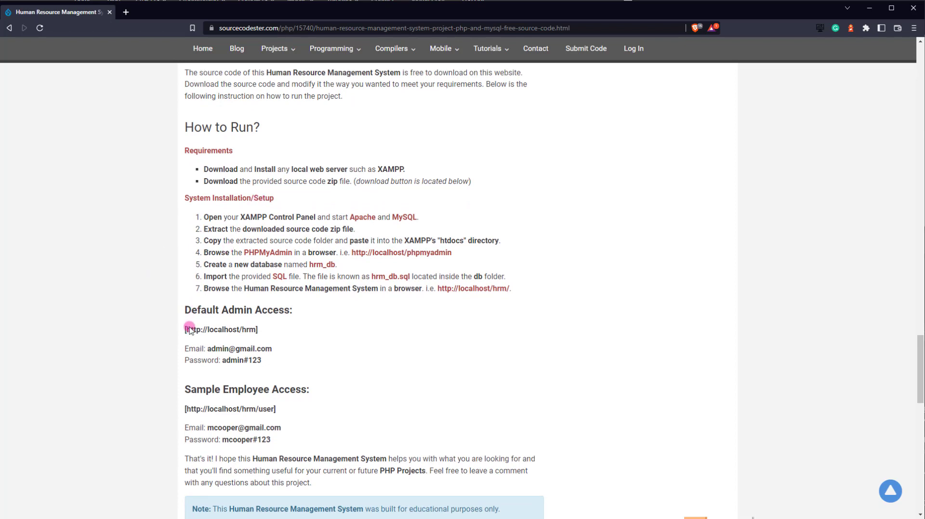
pyautogui.scroll(-4, 189, 328)
# - Download the source code as hrm.zip into Downloads and scroll back up to How to Run
pyautogui.click(218, 419)
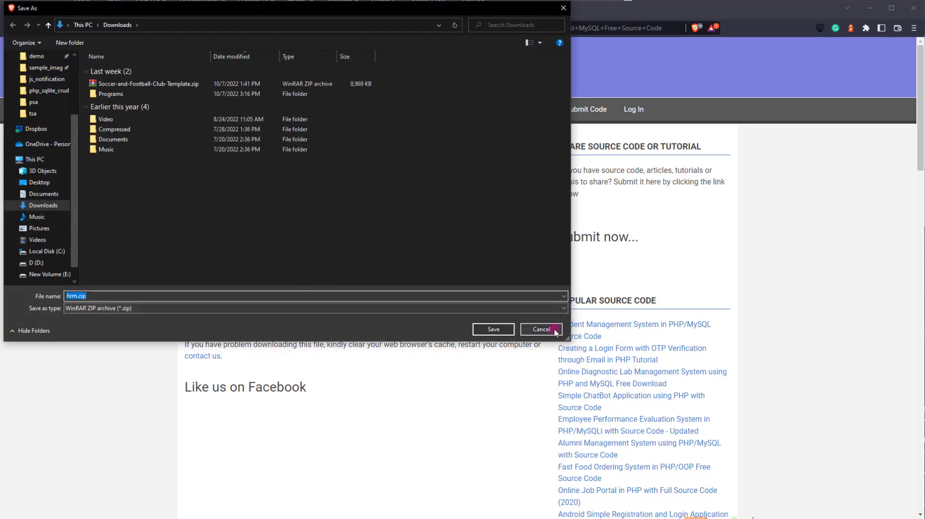
pyautogui.click(496, 330)
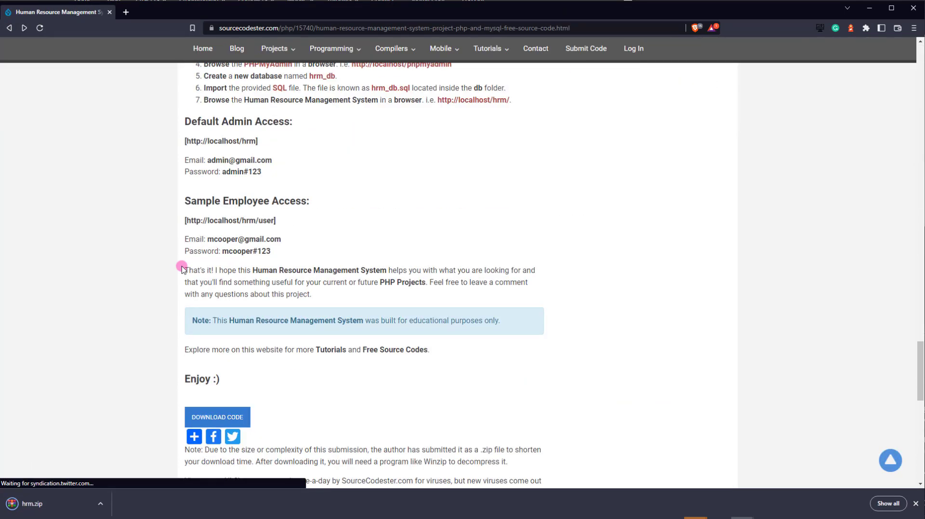
pyautogui.scroll(3, 181, 268)
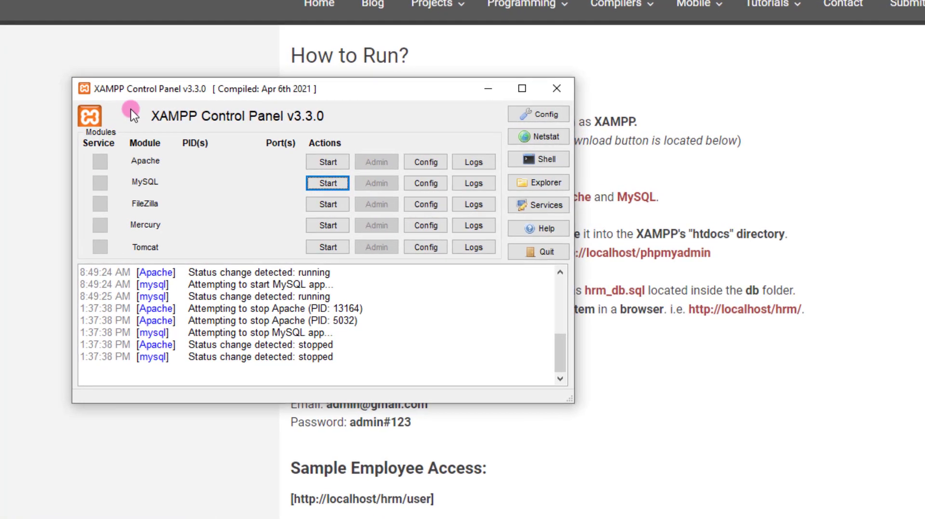
# - Start Apache and MySQL in XAMPP, minimize the control panel, and open hrm.zip
pyautogui.click(328, 162)
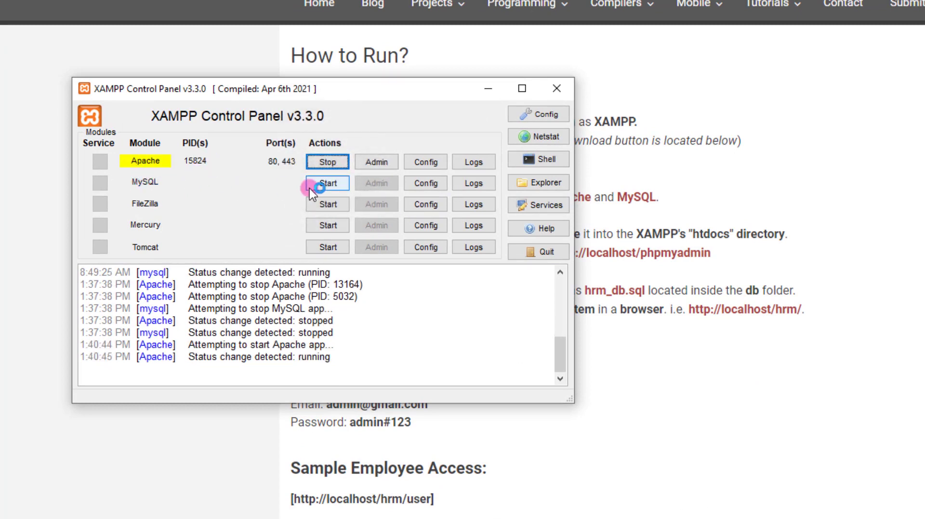
pyautogui.click(311, 186)
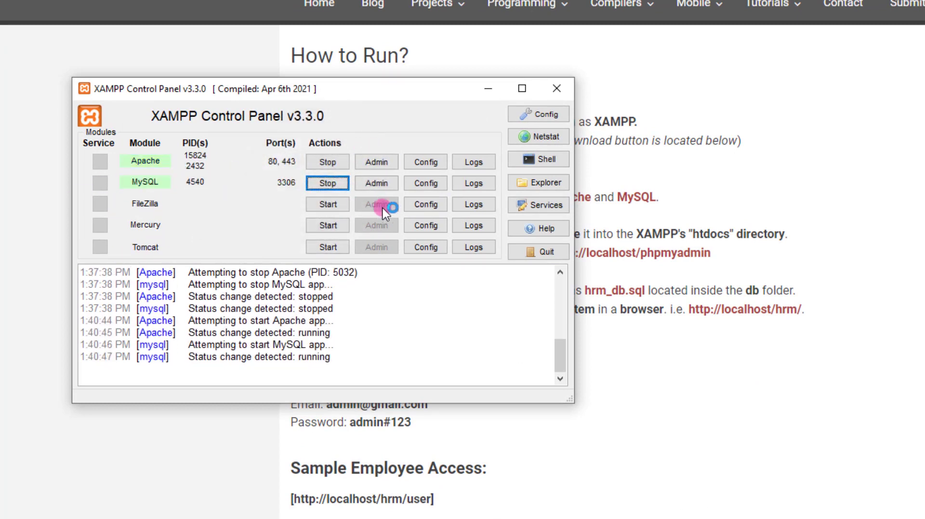
pyautogui.click(488, 89)
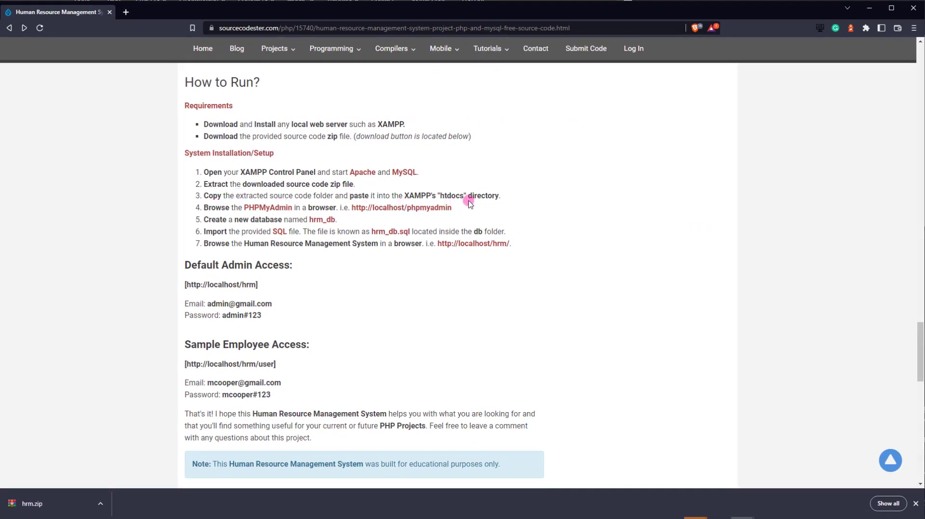
pyautogui.click(42, 502)
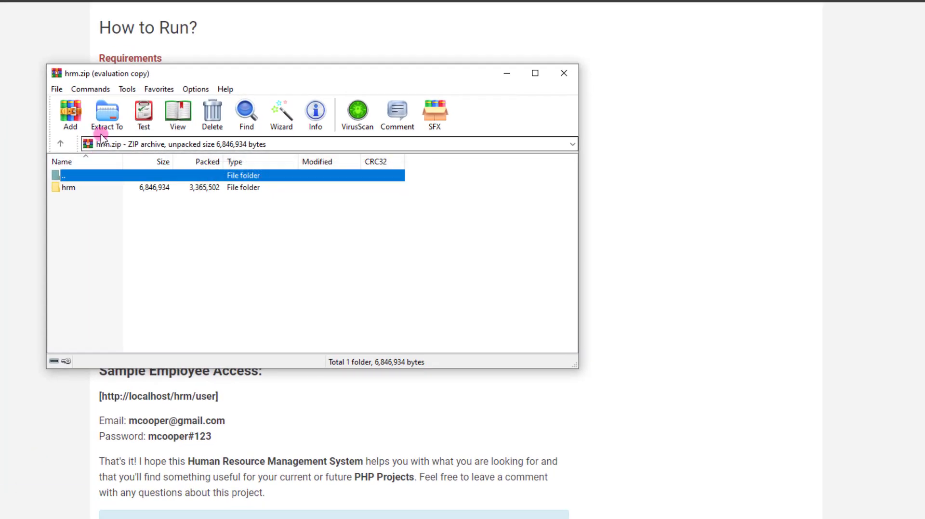
# - Extract hrm.zip into D:\xampp\htdocs, then close WinRAR
pyautogui.click(176, 141)
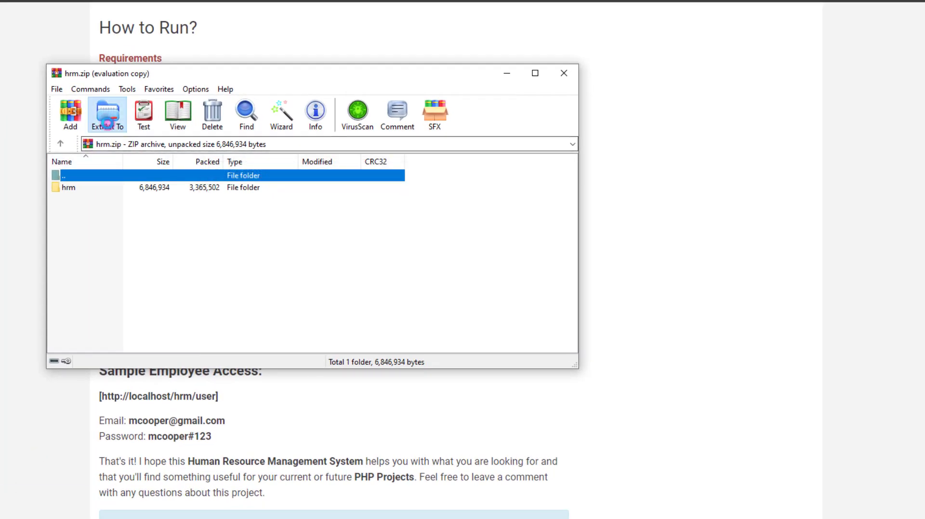
pyautogui.doubleClick(362, 280)
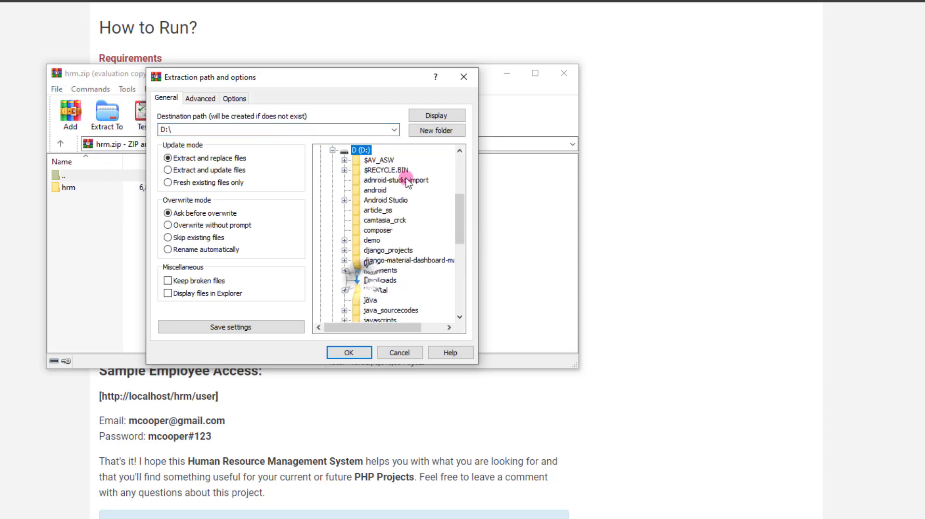
pyautogui.scroll(-3, 394, 245)
pyautogui.scroll(-4, 393, 248)
pyautogui.doubleClick(374, 299)
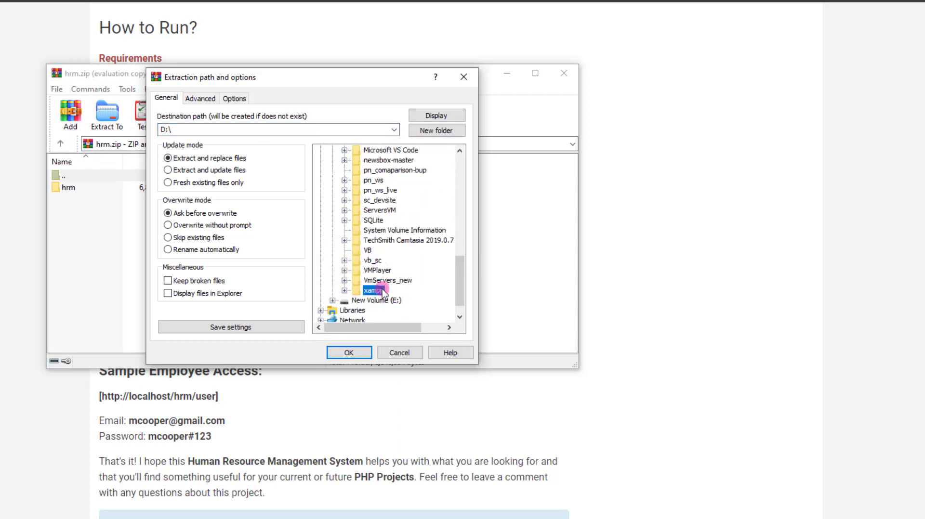
pyautogui.click(381, 220)
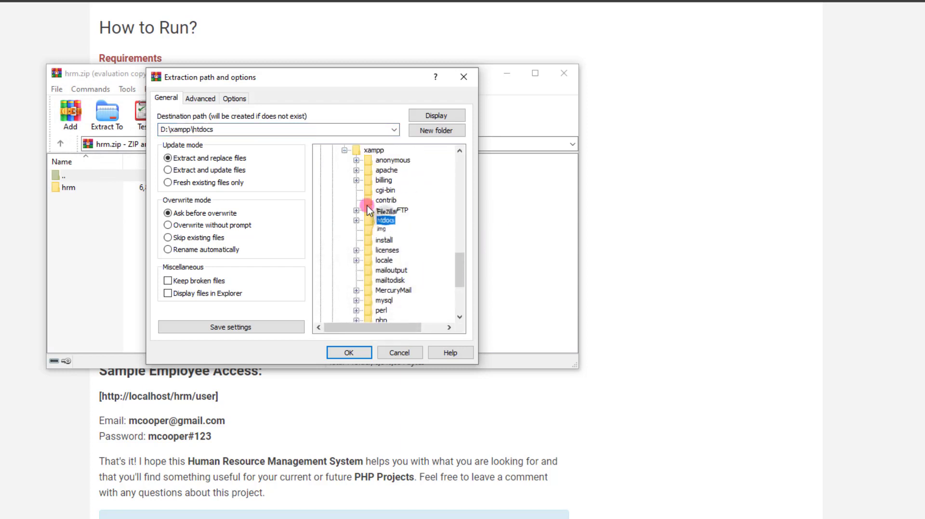
pyautogui.click(231, 128)
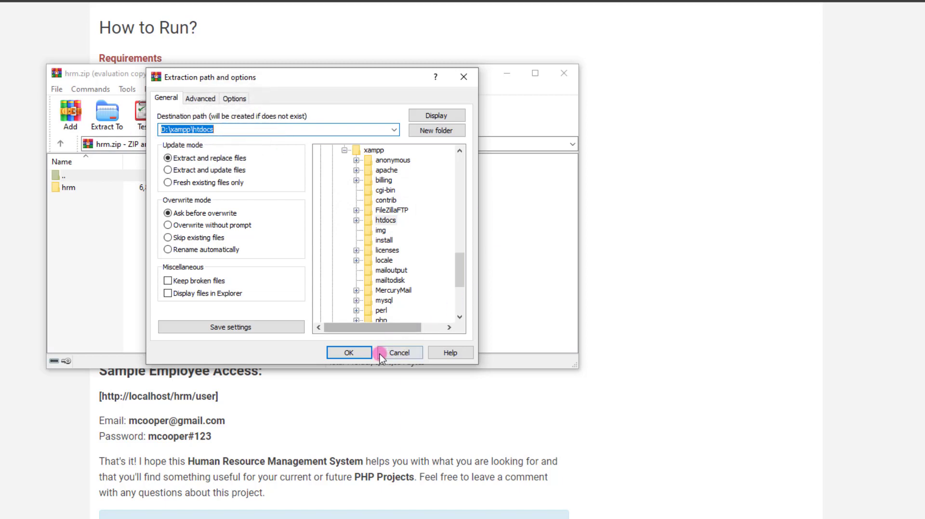
pyautogui.click(365, 355)
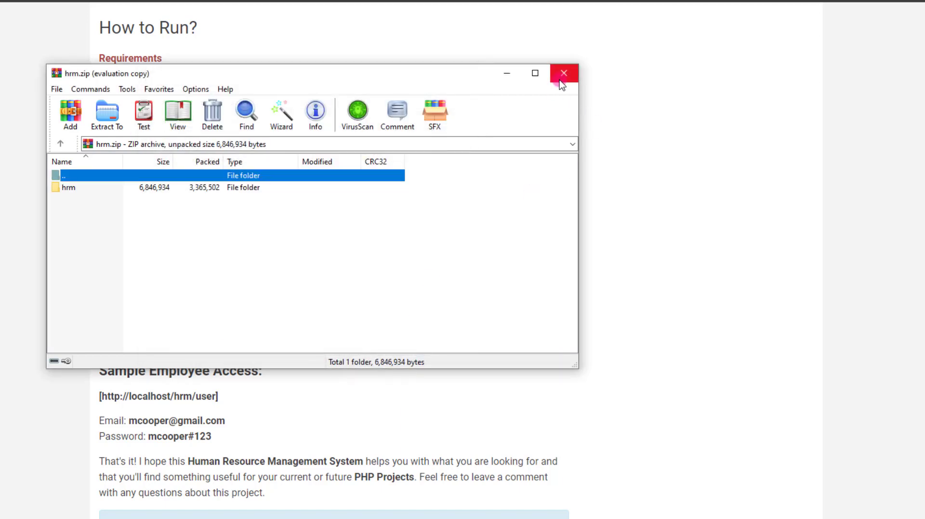
pyautogui.click(562, 74)
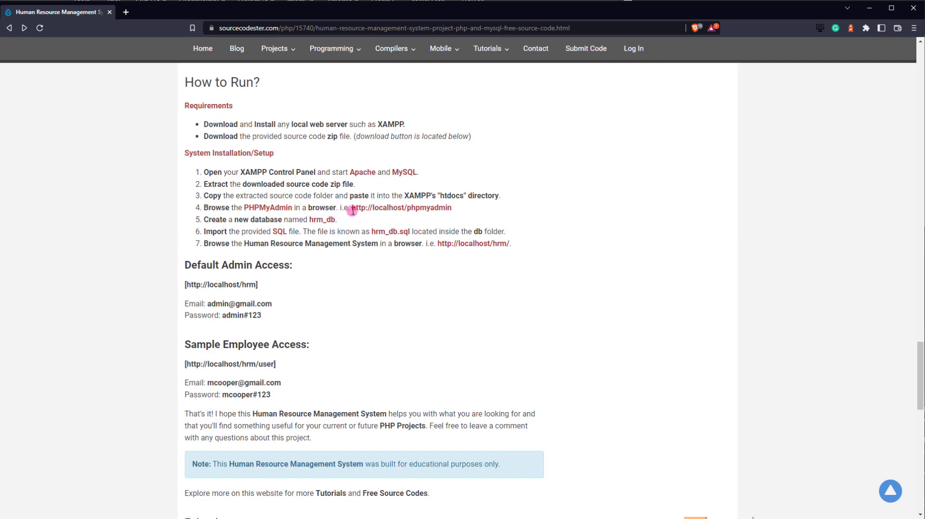
# - Open the article's localhost/phpmyadmin link in a new tab and go to the Databases page
pyautogui.moveTo(455, 212); pyautogui.dragTo(354, 213)
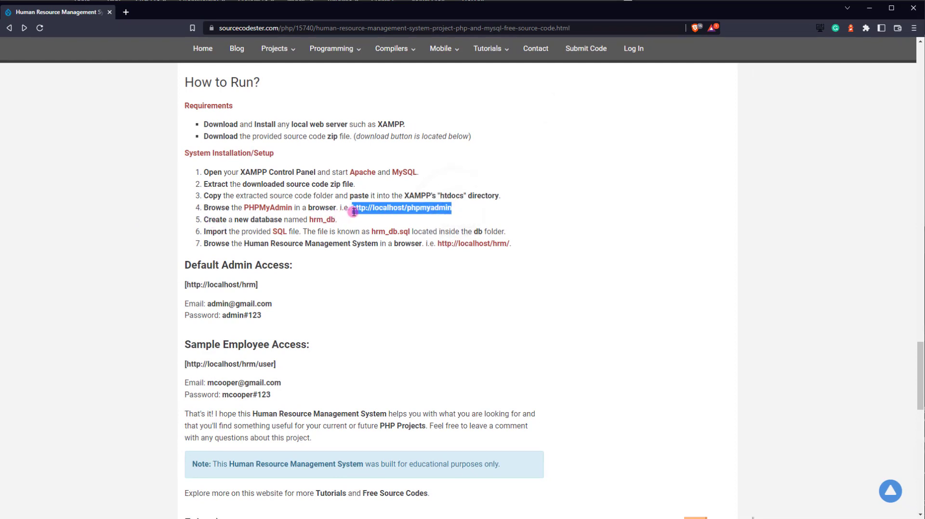
pyautogui.rightClick(371, 211)
pyautogui.click(419, 232)
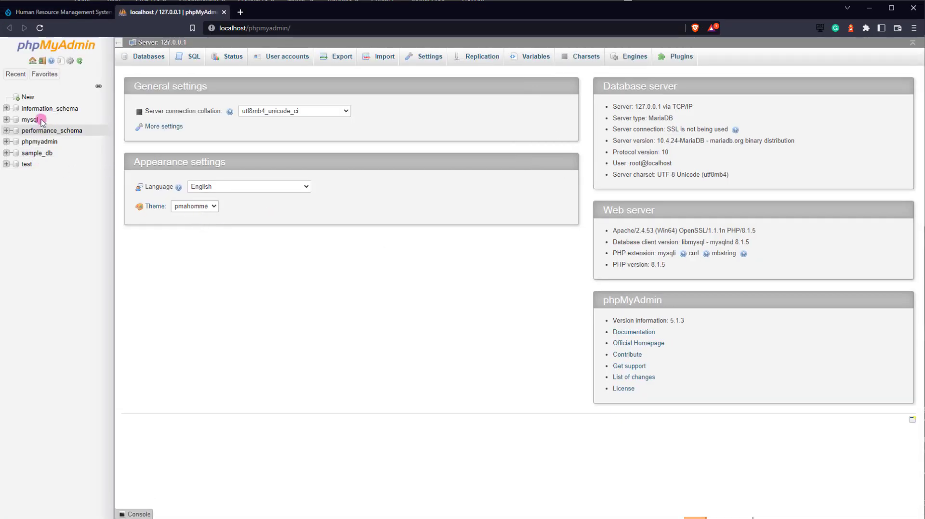
pyautogui.click(27, 98)
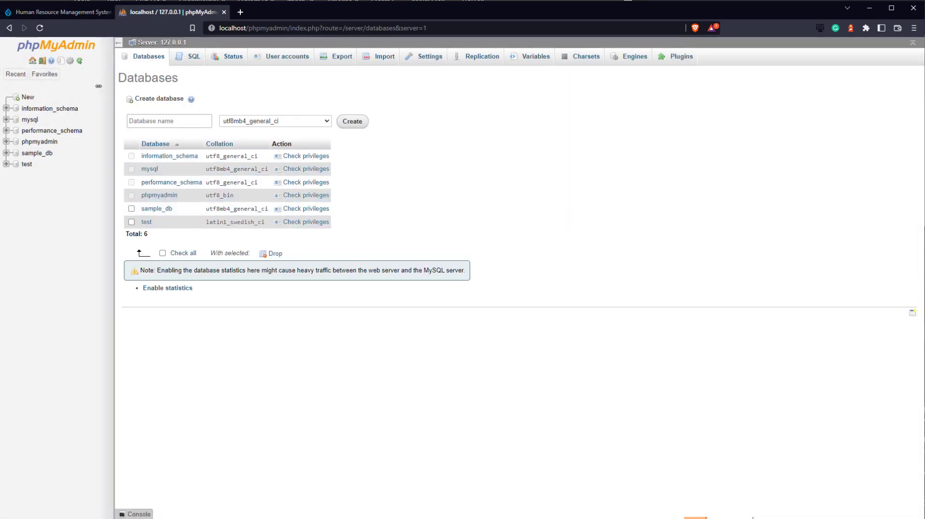
# - Copy the name hrm_db from the article and create a database with it
pyautogui.click(54, 14)
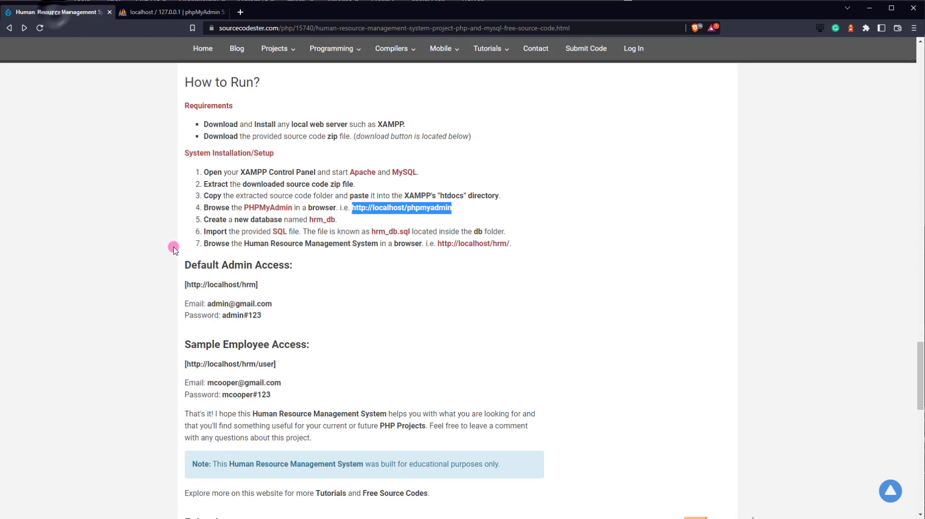
pyautogui.doubleClick(321, 220)
pyautogui.rightClick(321, 220)
pyautogui.click(357, 224)
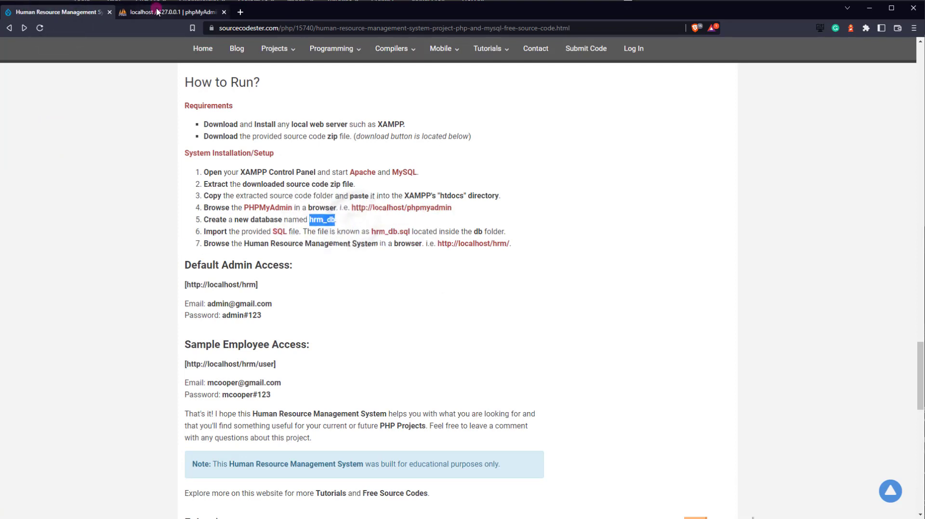
pyautogui.click(171, 12)
pyautogui.click(168, 121)
pyautogui.hotkey('ctrl', 'v')
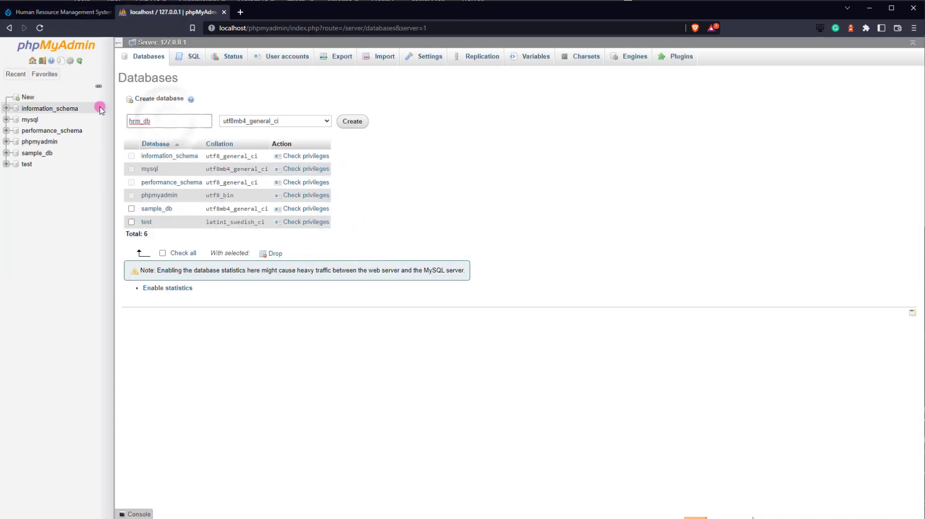
pyautogui.press('Return')
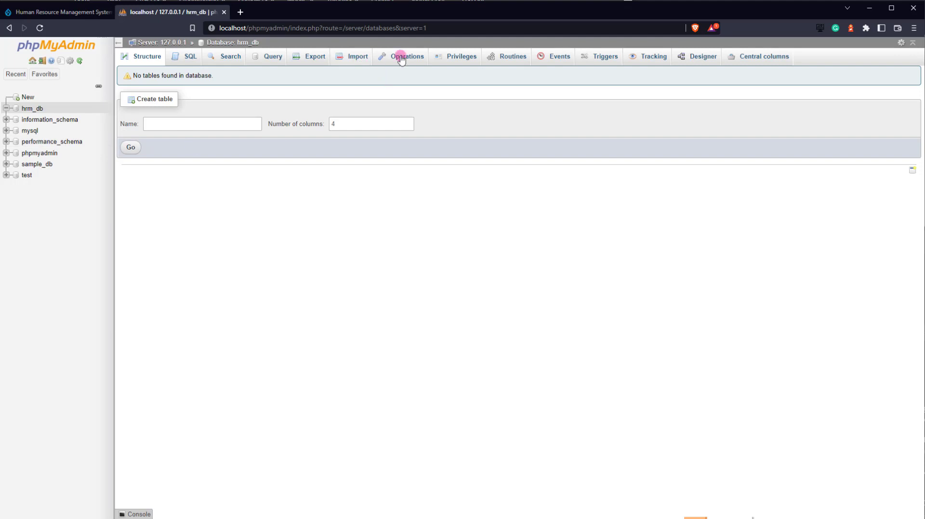
# - Open the Import page for hrm_db after rechecking the article's setup instructions
pyautogui.click(357, 57)
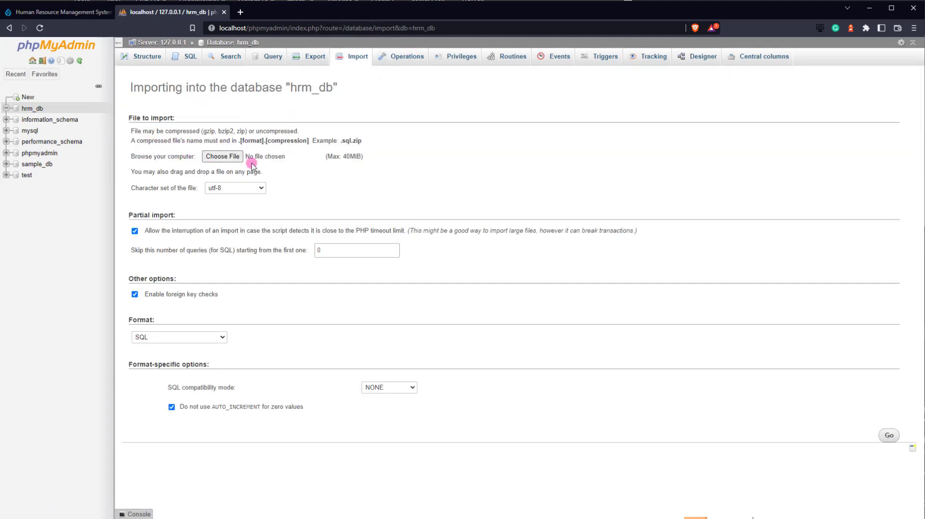
pyautogui.click(55, 17)
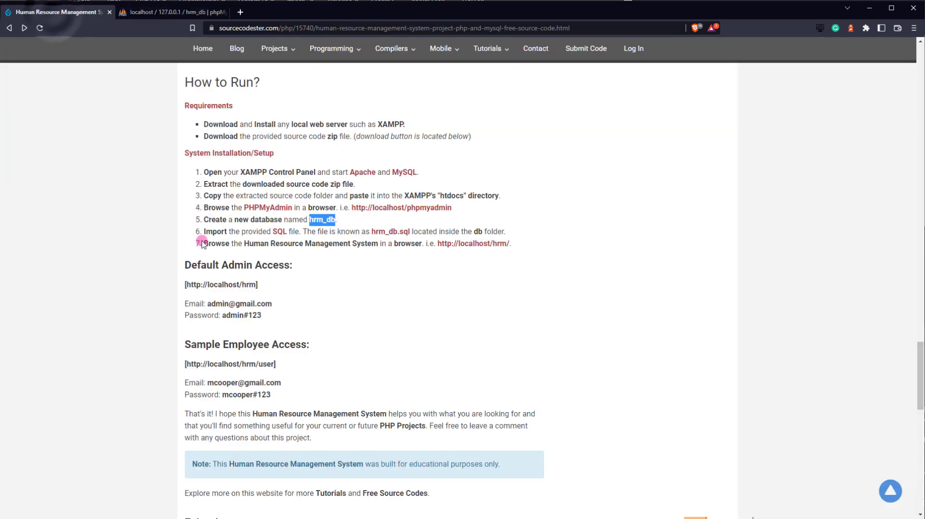
pyautogui.click(272, 241)
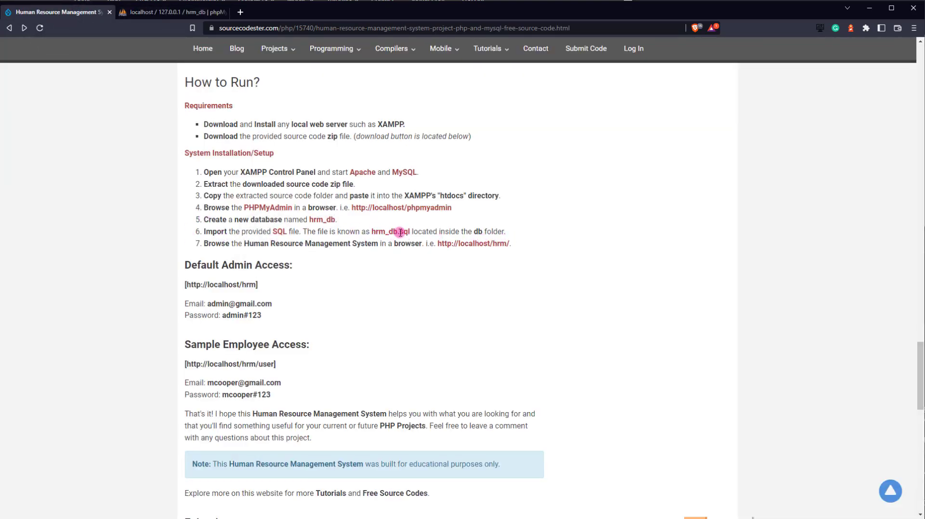
pyautogui.click(156, 14)
# - Import htdocs\hrm\db\hrm_db.sql into hrm_db and view its 13 tables
pyautogui.click(224, 157)
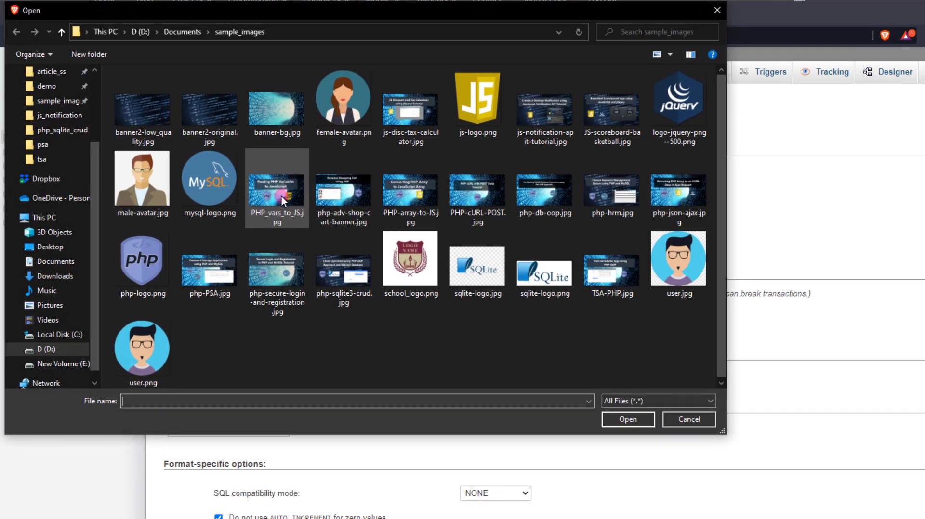
pyautogui.click(47, 116)
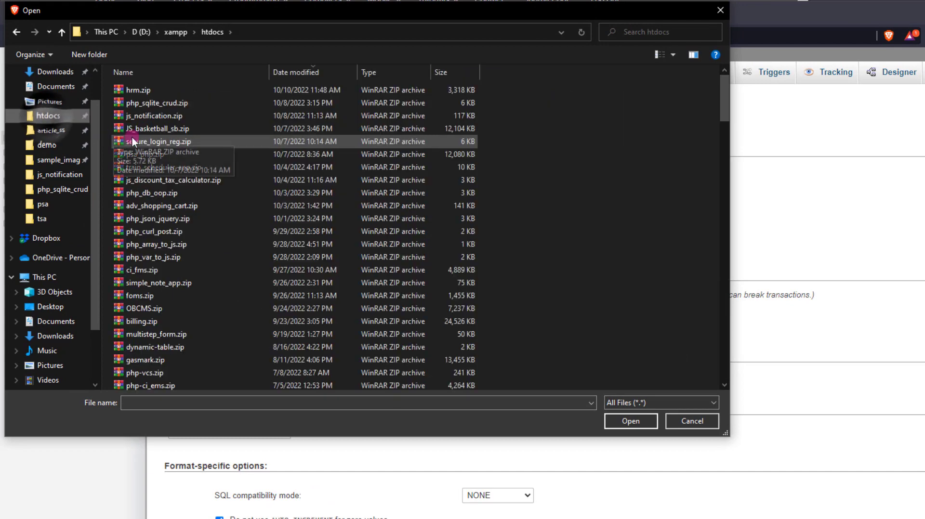
pyautogui.click(163, 74)
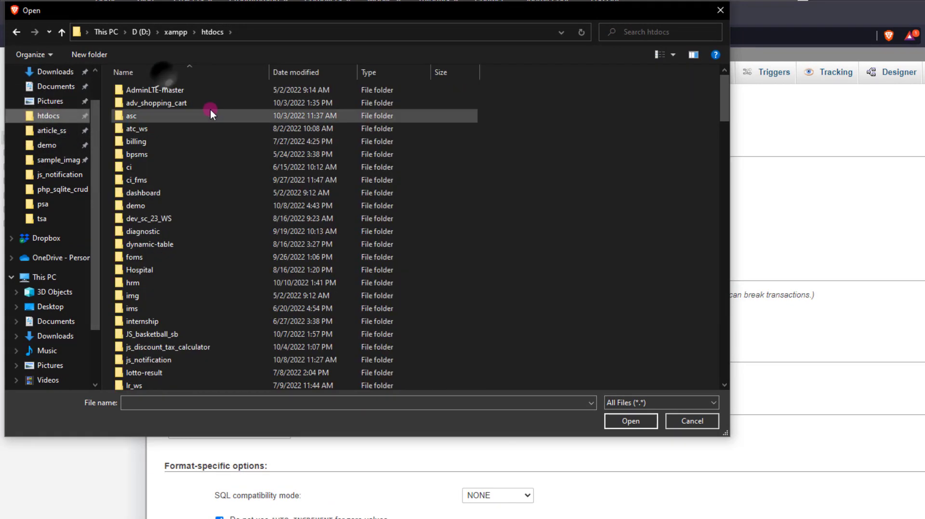
pyautogui.doubleClick(156, 282)
pyautogui.doubleClick(143, 120)
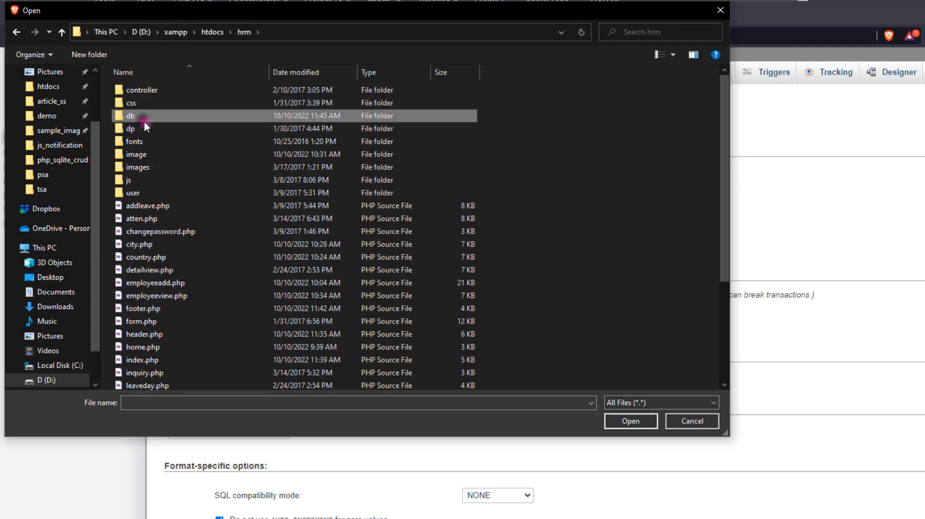
pyautogui.click(135, 96)
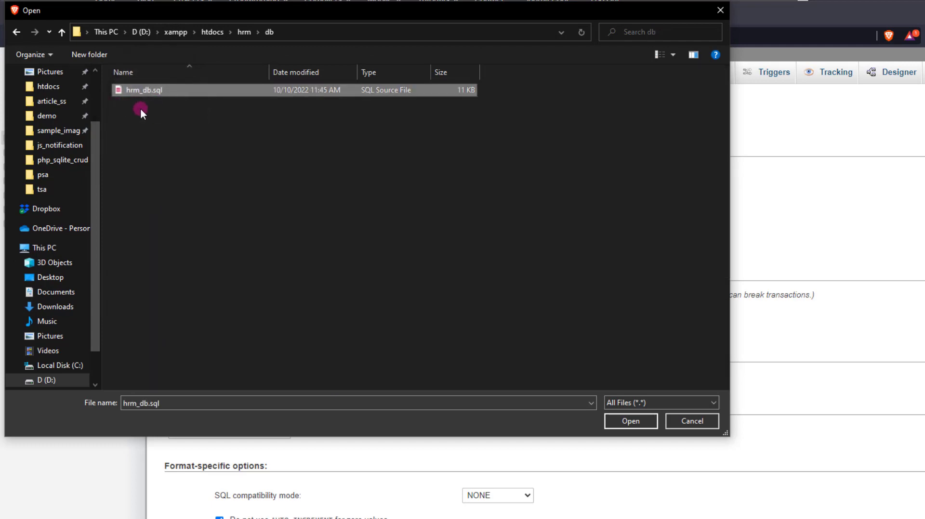
pyautogui.click(622, 422)
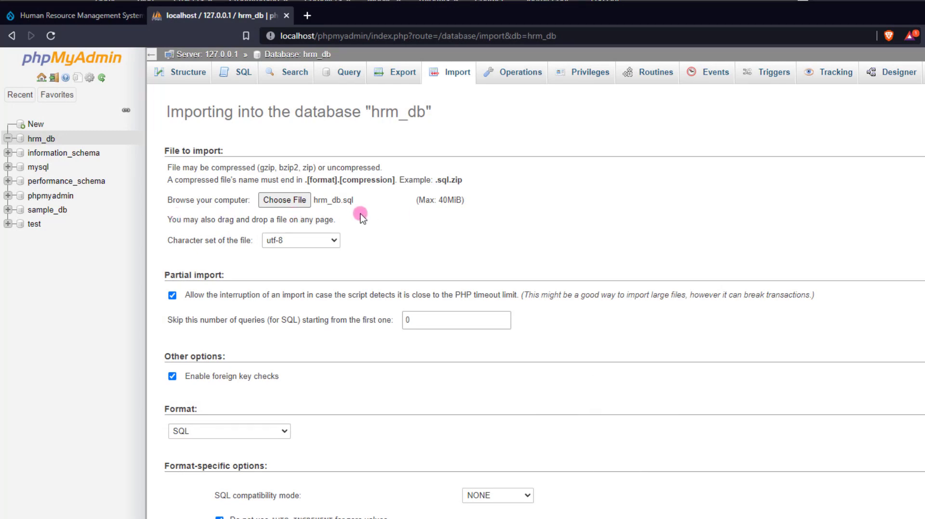
pyautogui.click(889, 435)
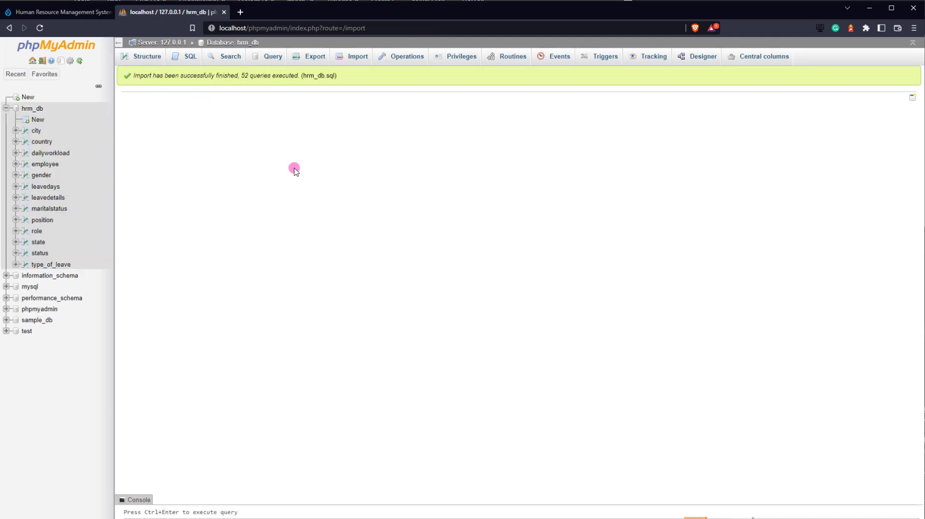
pyautogui.click(38, 108)
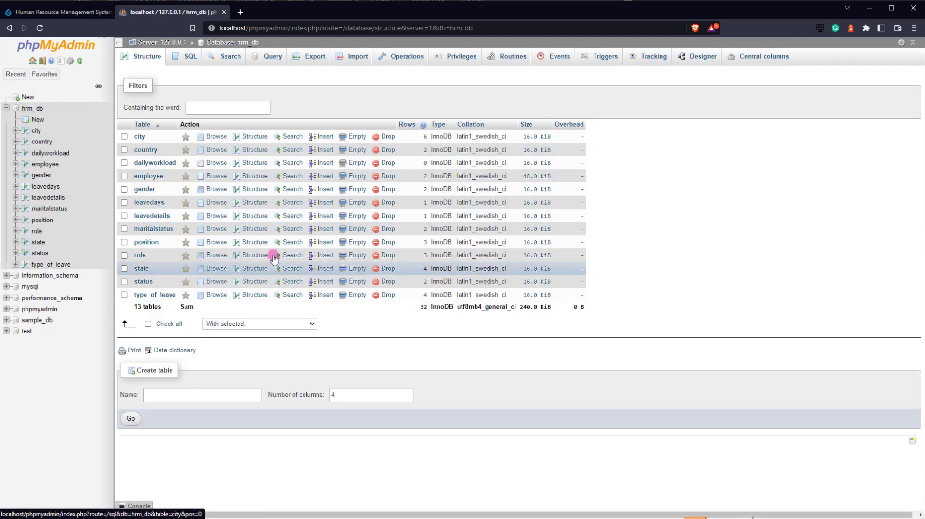
pyautogui.click(27, 13)
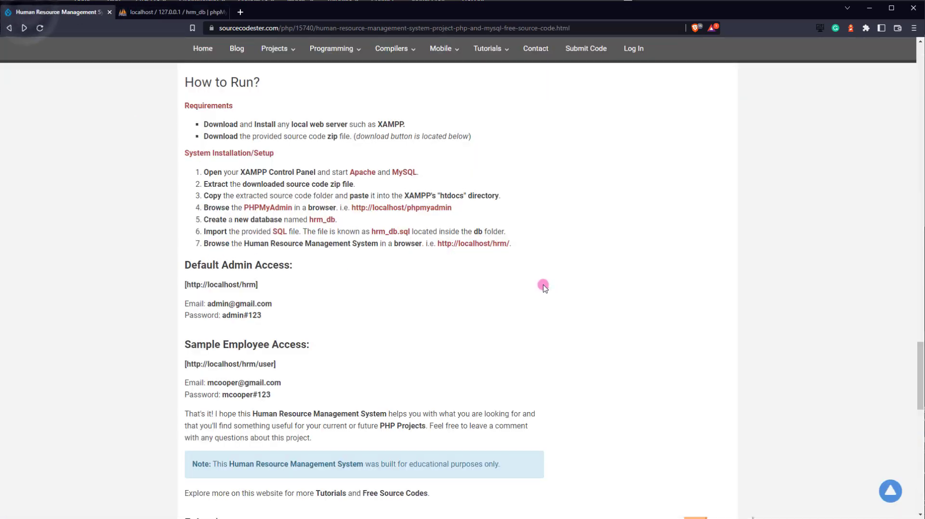
pyautogui.moveTo(438, 243); pyautogui.dragTo(511, 243)
pyautogui.rightClick(479, 243)
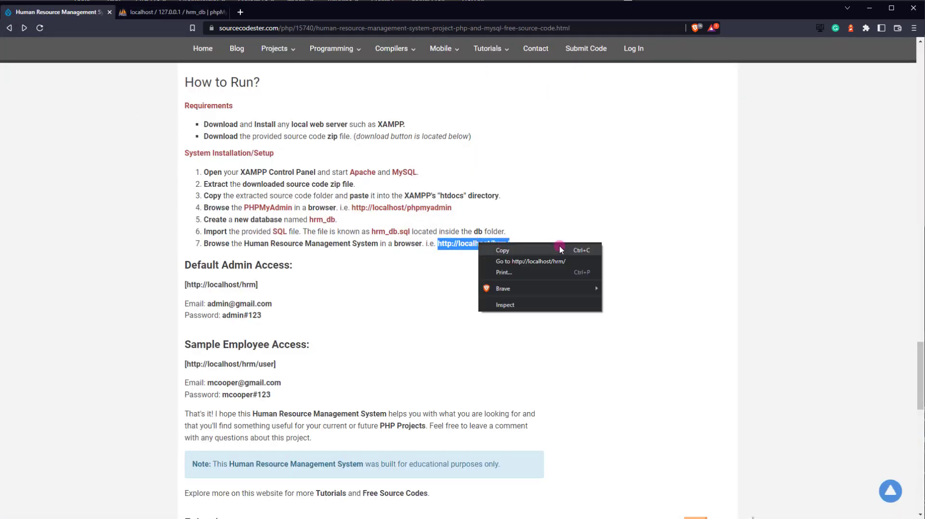
pyautogui.click(543, 257)
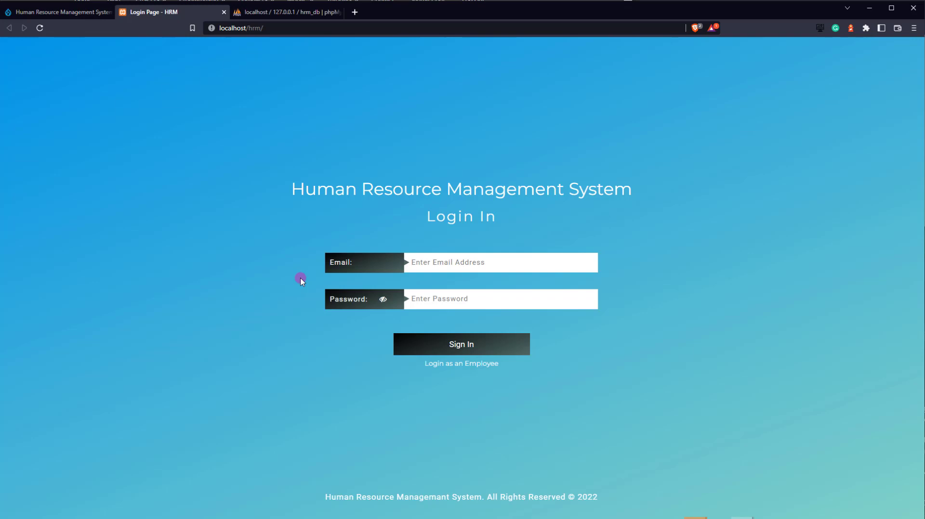
# - Find the Default Admin Access notes in the article and select the admin e-mail address
pyautogui.click(90, 18)
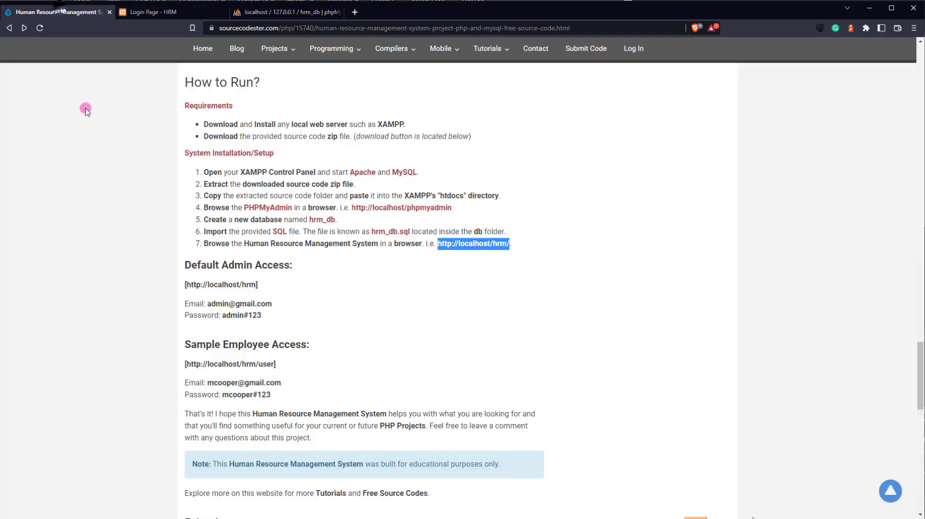
pyautogui.moveTo(190, 269); pyautogui.dragTo(310, 264)
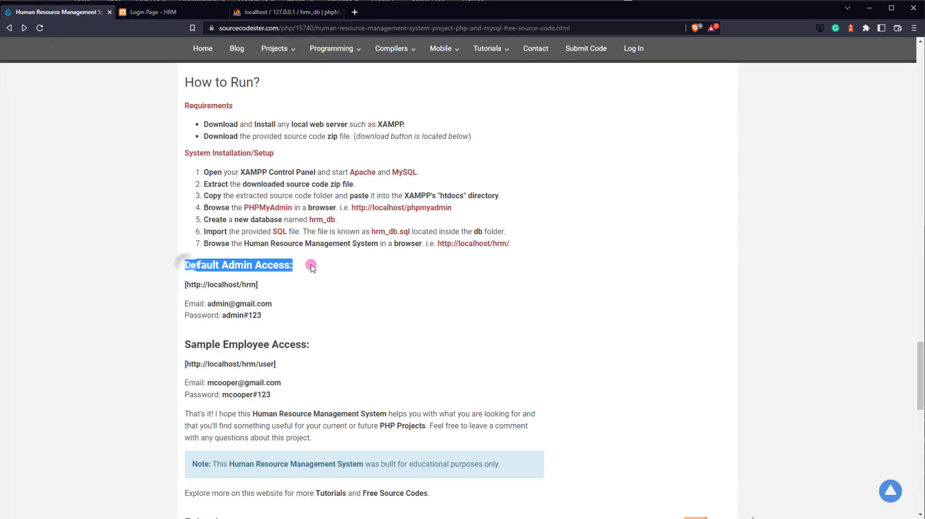
pyautogui.click(316, 268)
pyautogui.scroll(-2, 184, 244)
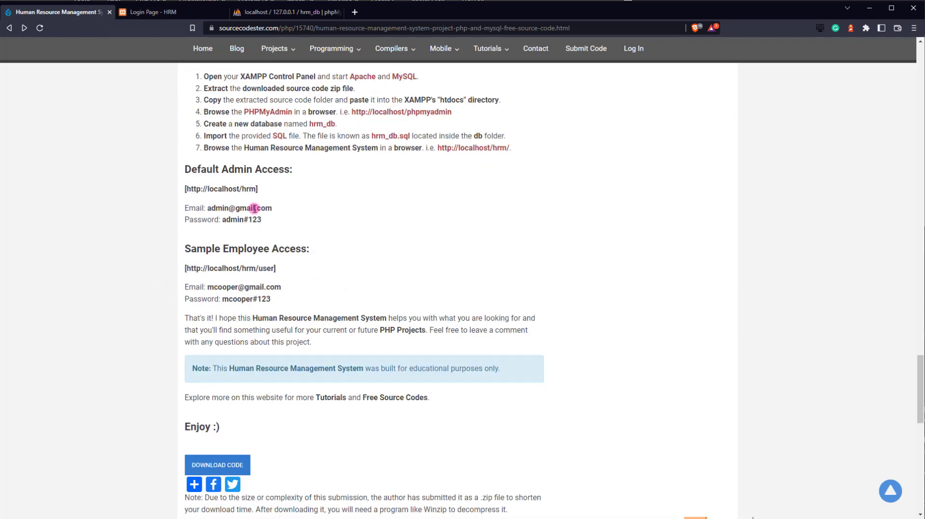
pyautogui.moveTo(208, 208); pyautogui.dragTo(340, 207)
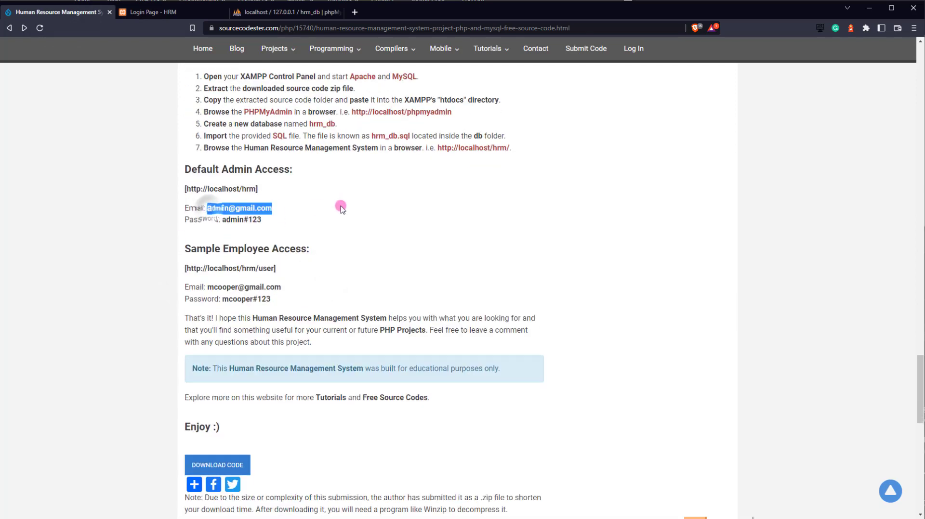
pyautogui.click(268, 15)
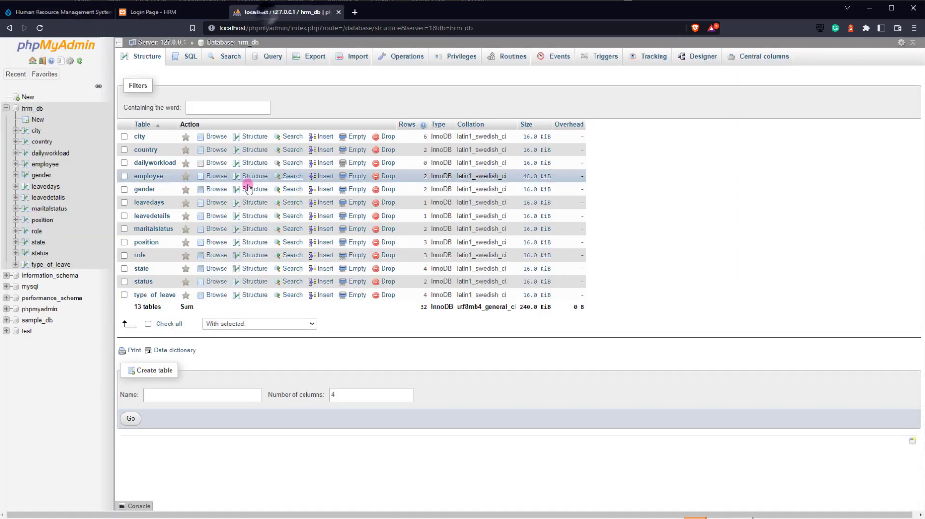
# - On the HRM login page, fill in the saved admin e-mail and the admin password, then submit
pyautogui.click(153, 12)
pyautogui.click(441, 263)
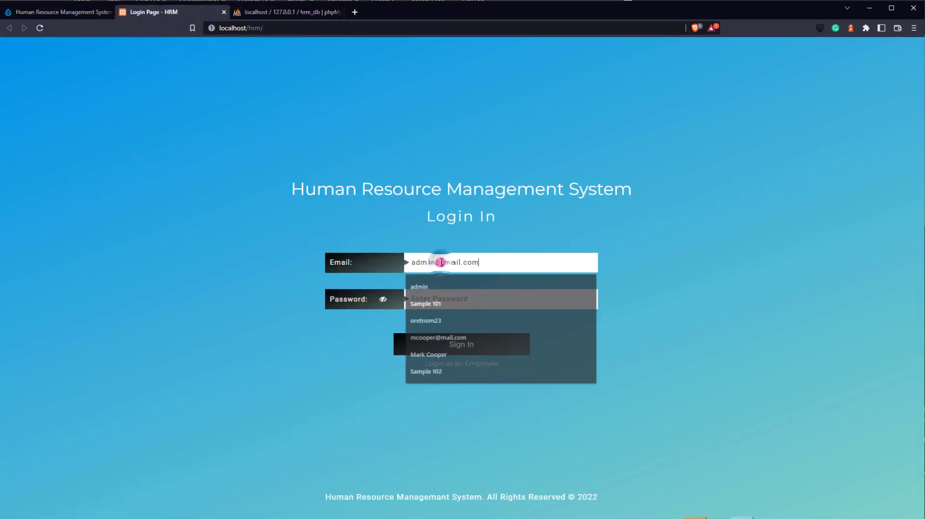
pyautogui.click(446, 299)
pyautogui.click(424, 299)
pyautogui.write('1234')
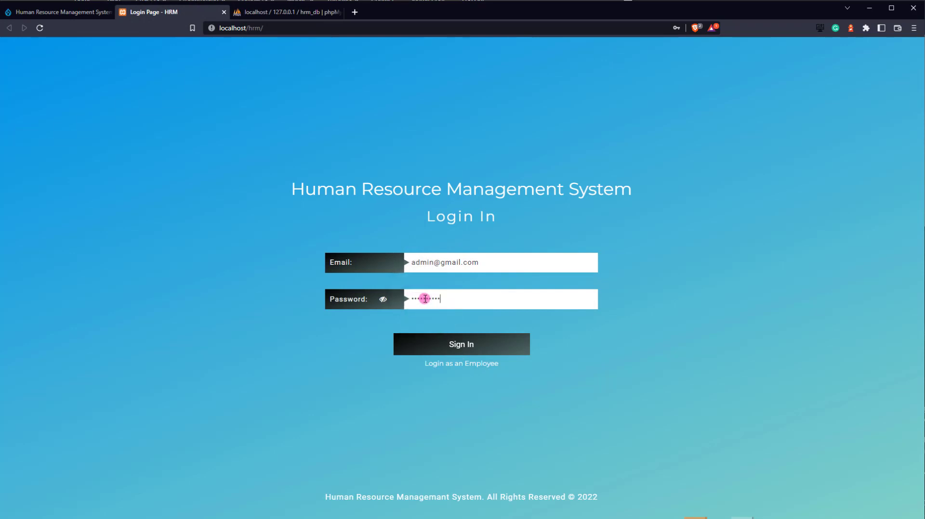
pyautogui.press('Return')
pyautogui.click(457, 316)
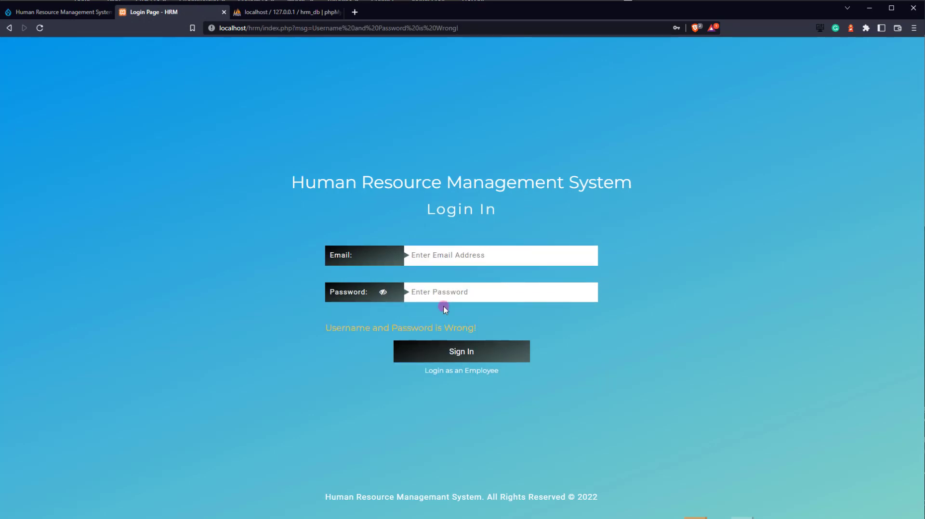
# - Re-enter the admin e-mail from the autofill suggestion and sign in
pyautogui.click(437, 254)
pyautogui.write('admin')
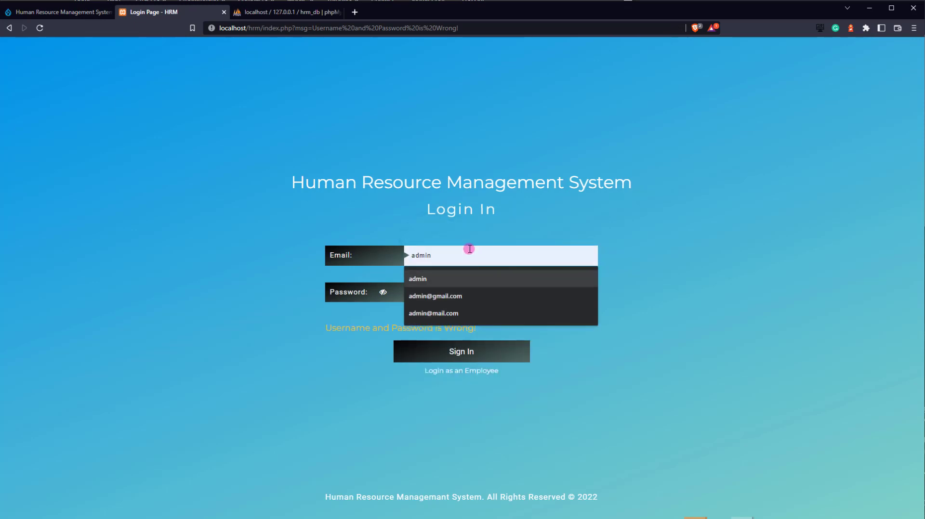
pyautogui.press('Down')
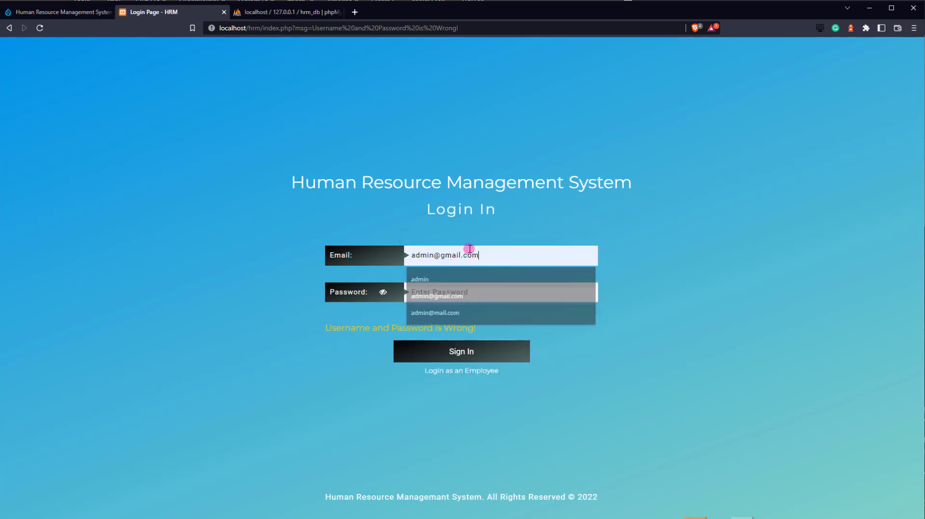
pyautogui.press('Tab')
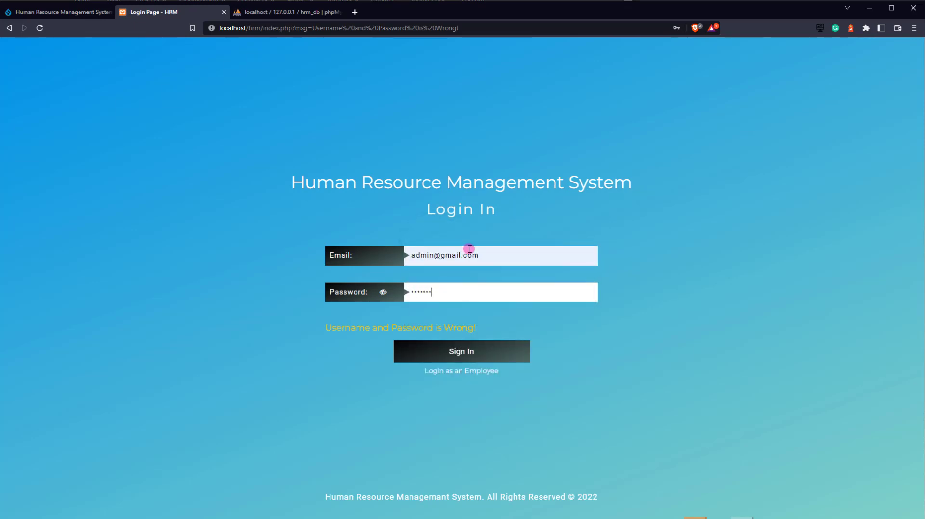
pyautogui.press('Return')
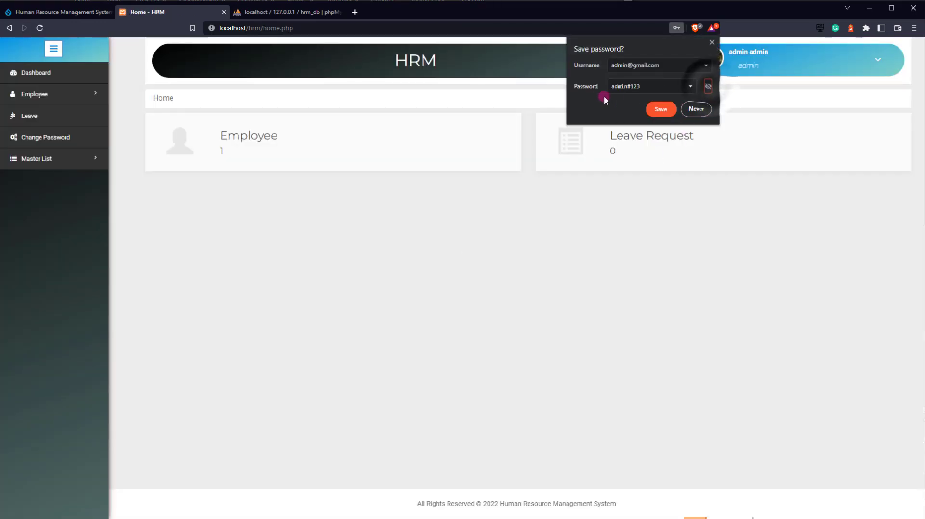
# - View the sample employee's details in Employee View, close them, then choose Add Employee
pyautogui.click(711, 44)
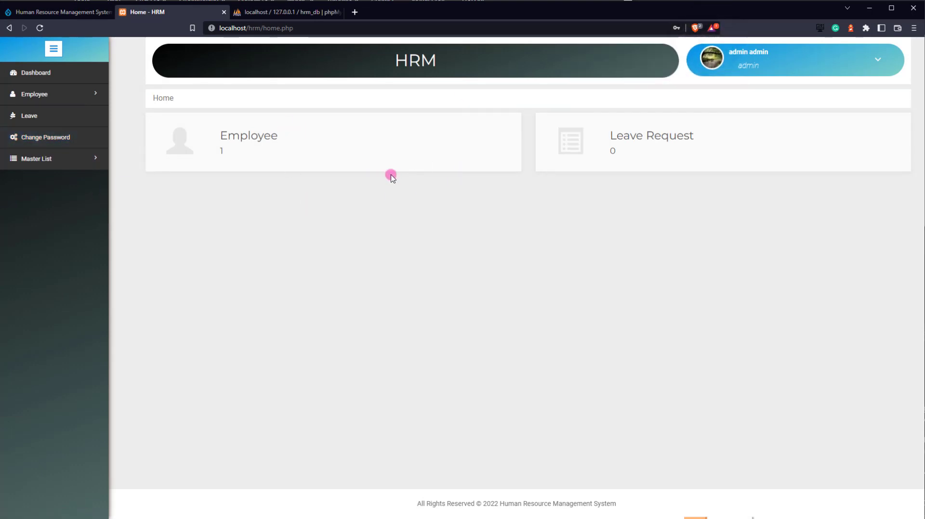
pyautogui.click(33, 98)
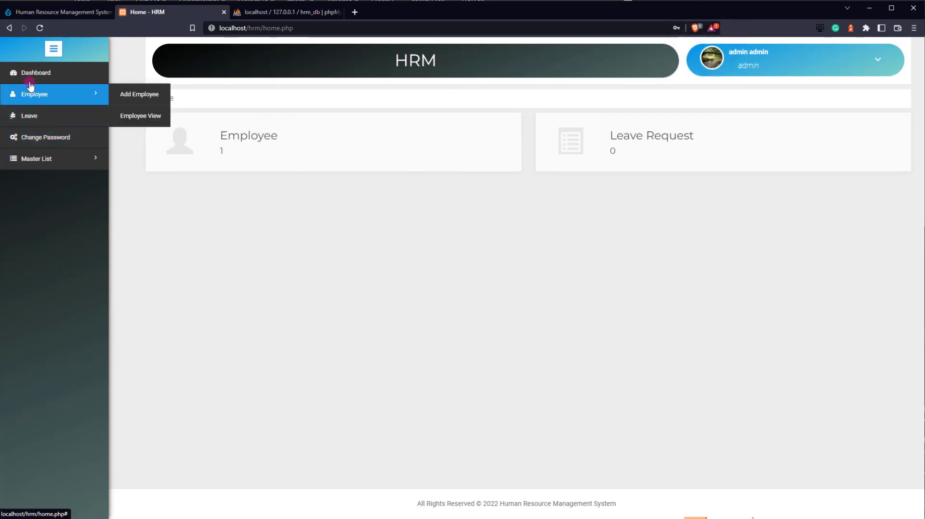
pyautogui.click(140, 115)
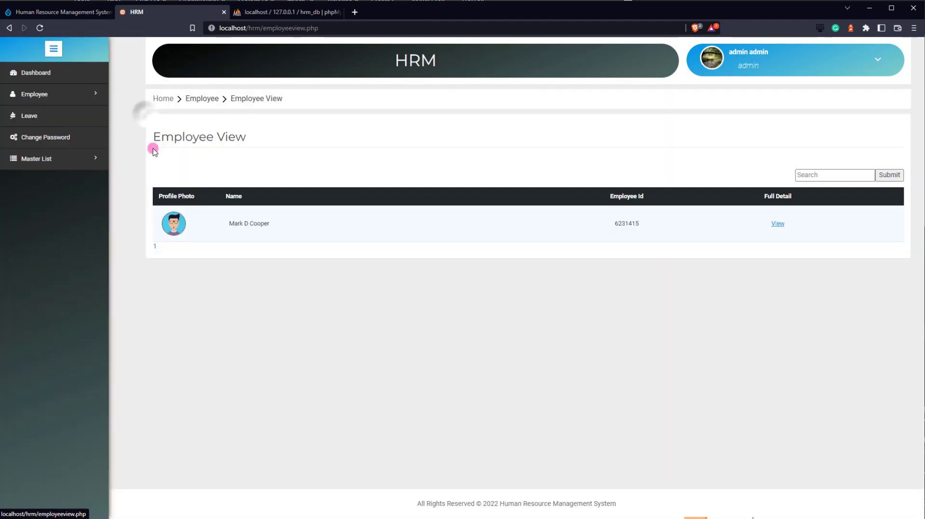
pyautogui.click(776, 224)
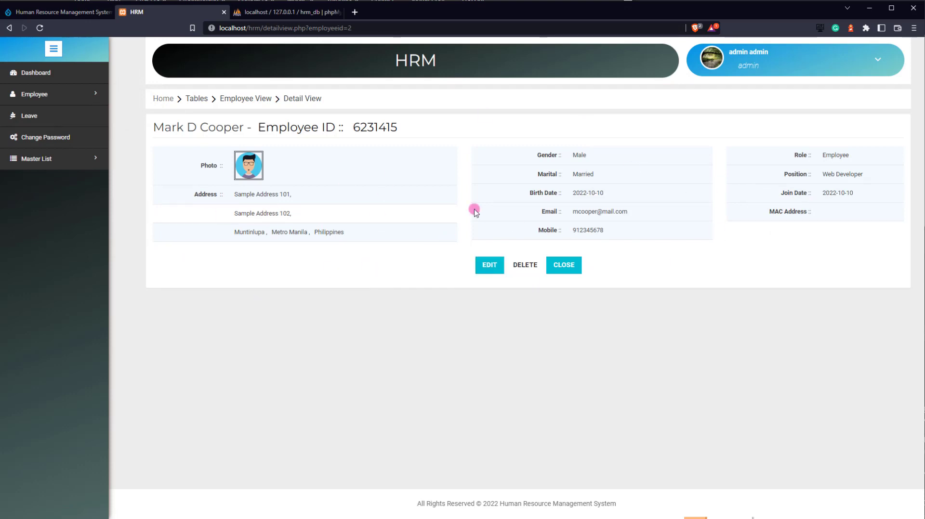
pyautogui.click(563, 265)
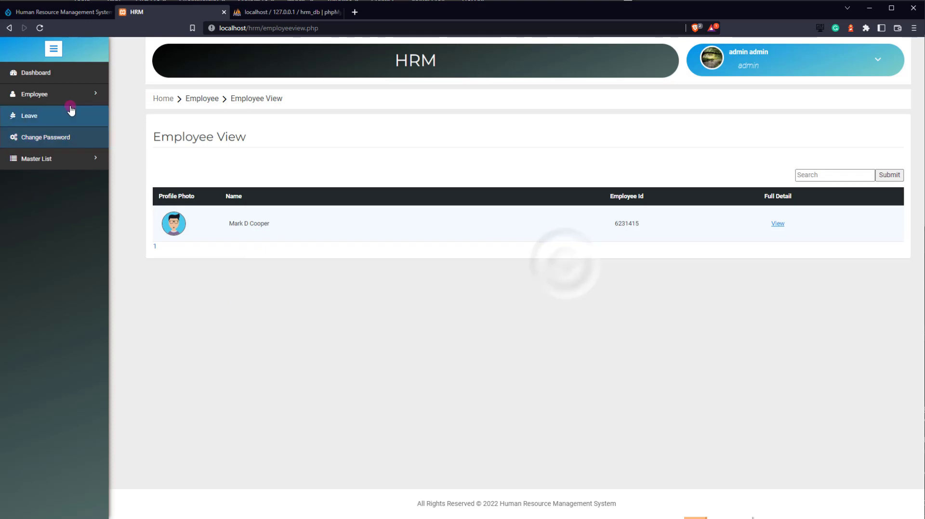
pyautogui.moveTo(70, 104)
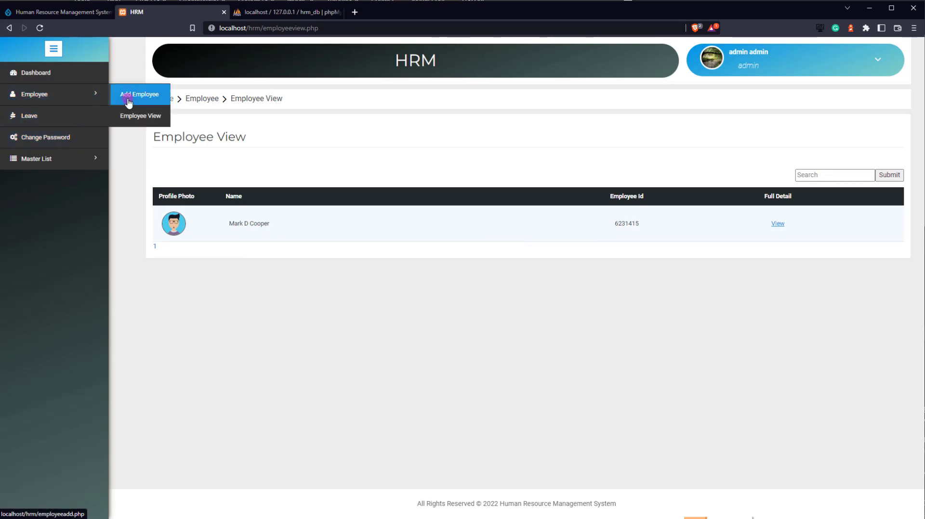
pyautogui.click(128, 98)
# - Enter the employee ID, choose female-avatar.png as the profile photo, and set gender to Female
pyautogui.click(263, 144)
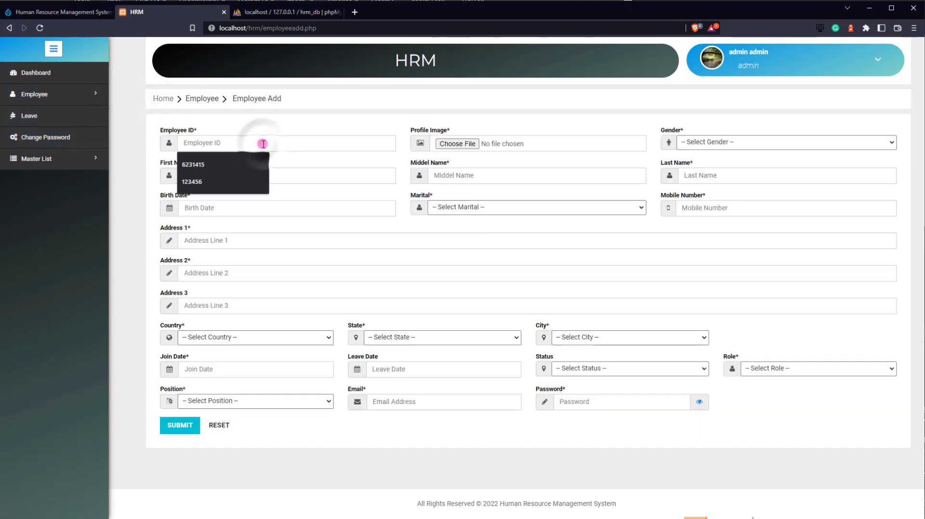
pyautogui.write('23061415')
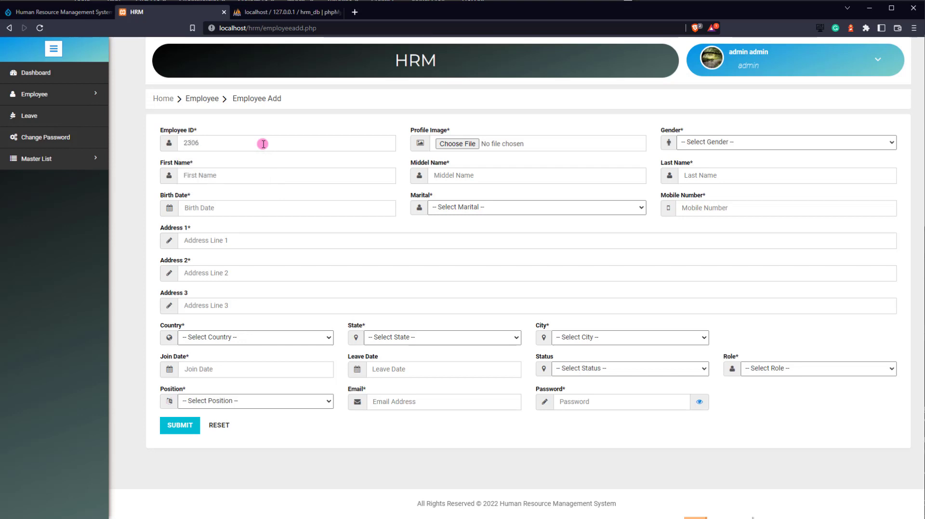
pyautogui.click(457, 144)
pyautogui.scroll(1, 54, 102)
pyautogui.click(55, 103)
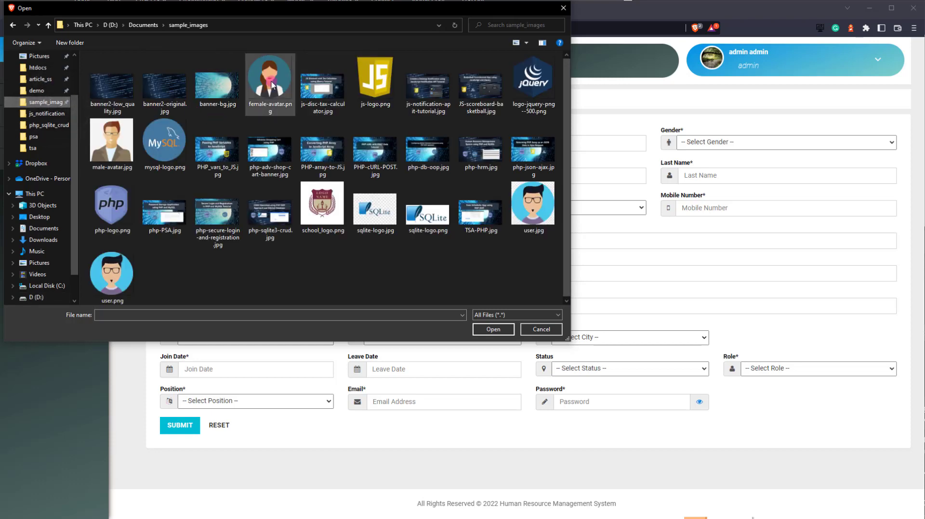
pyautogui.doubleClick(271, 83)
pyautogui.click(727, 142)
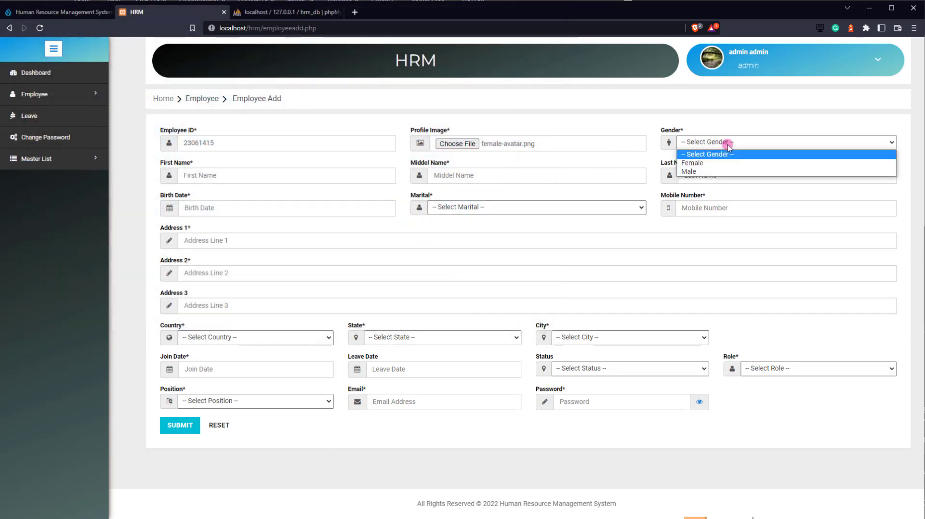
pyautogui.click(694, 162)
# - Fill in the first, middle and last names from saved suggestions, then go to the birth date
pyautogui.click(264, 178)
pyautogui.write('Samantha')
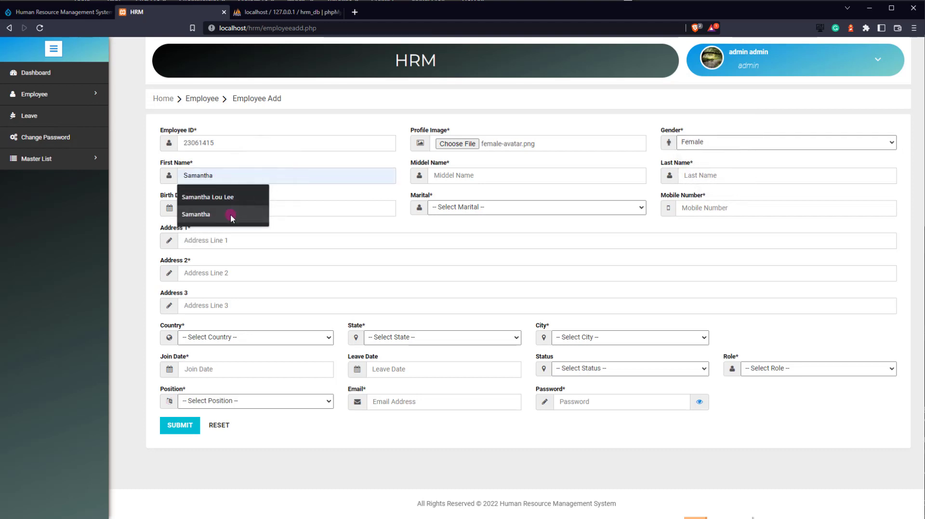
pyautogui.click(233, 214)
pyautogui.click(529, 179)
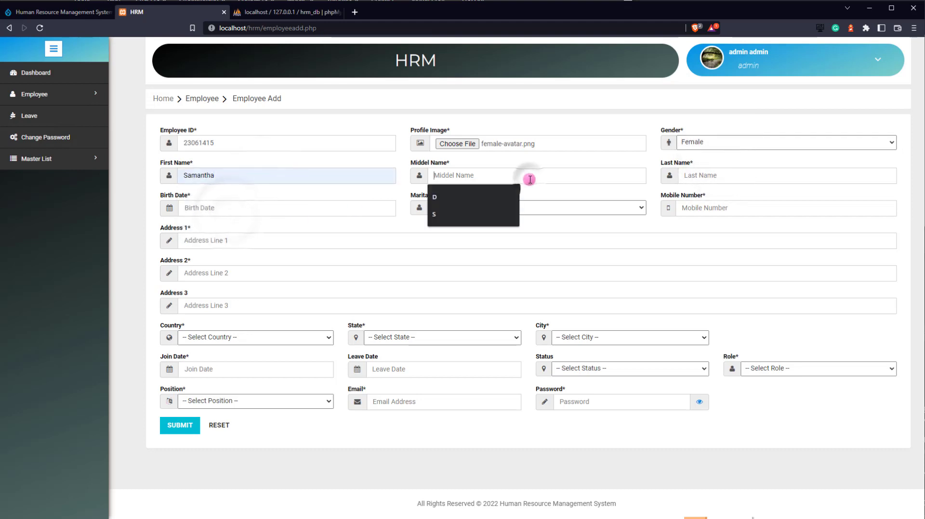
pyautogui.write('S')
pyautogui.click(721, 179)
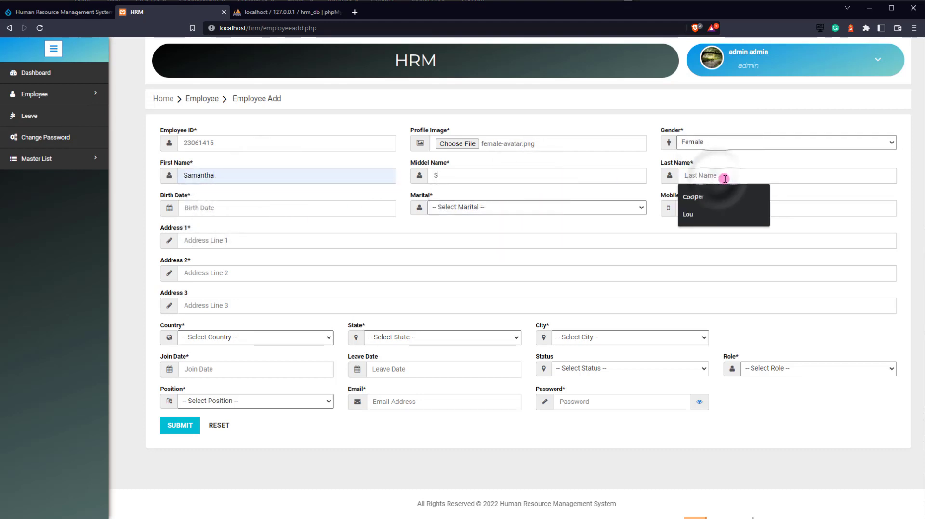
pyautogui.click(703, 212)
pyautogui.click(246, 208)
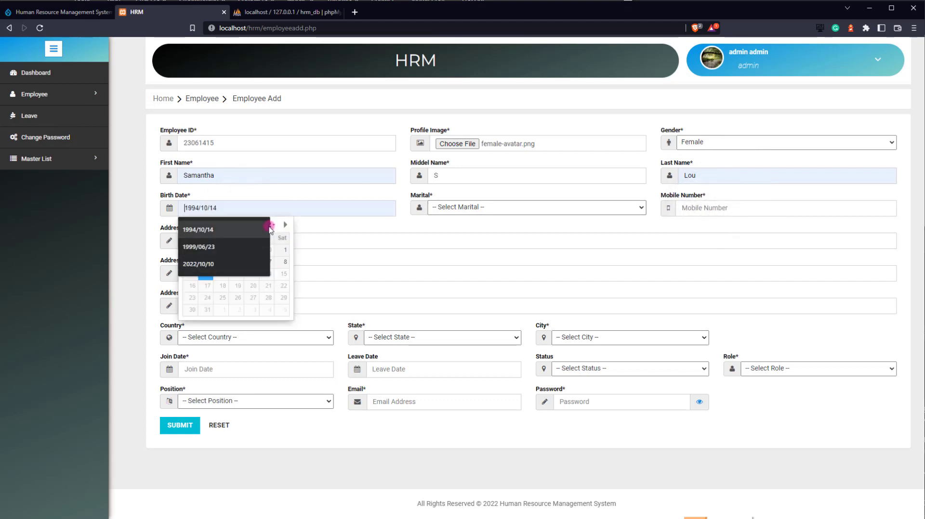
# - Set the birth date to 1997/06/23 in the calendar
pyautogui.click(234, 238)
pyautogui.click(264, 225)
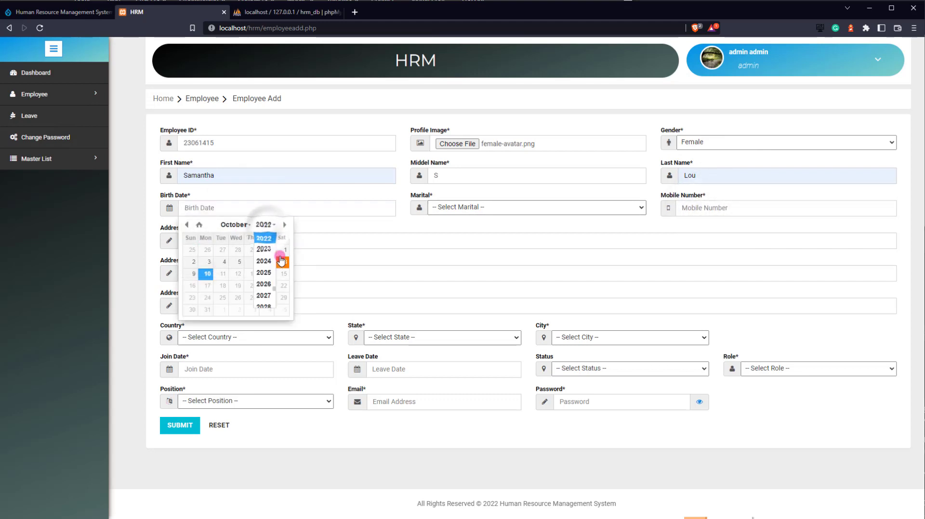
pyautogui.scroll(2, 264, 263)
pyautogui.scroll(3, 265, 260)
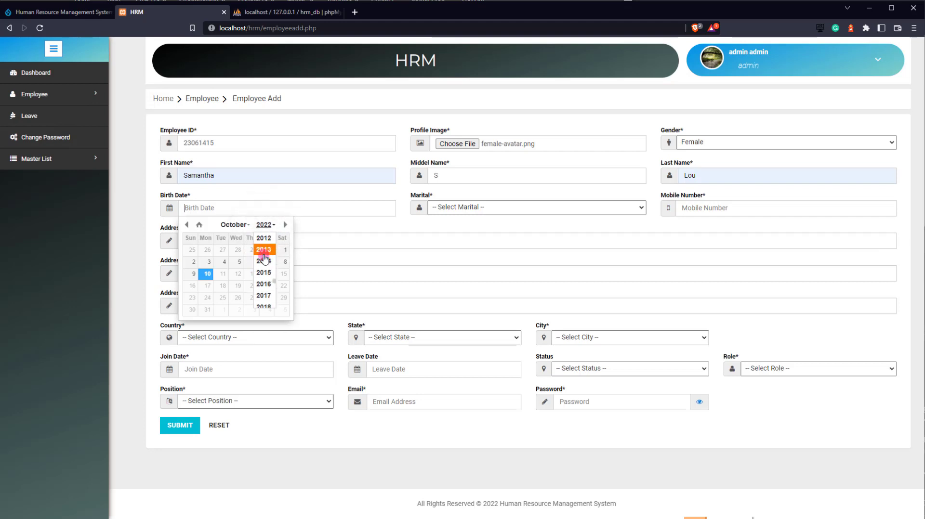
pyautogui.scroll(5, 265, 258)
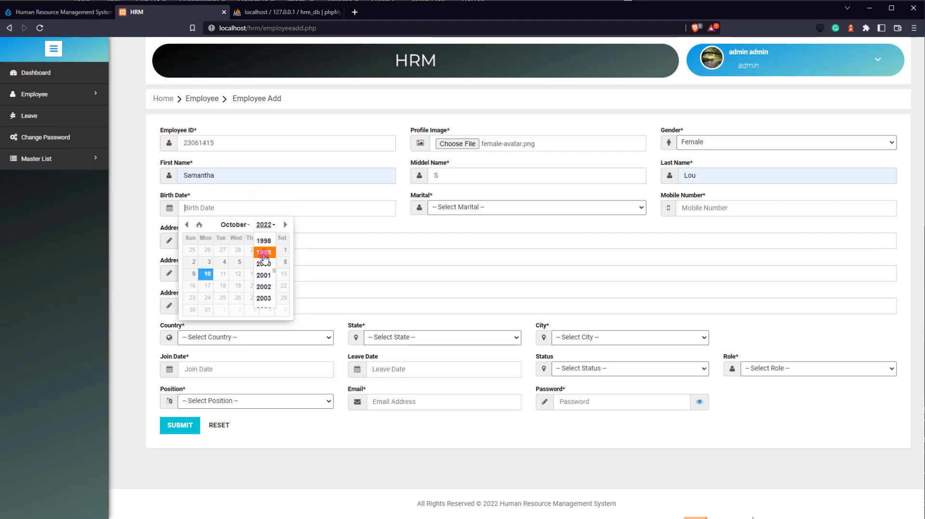
pyautogui.click(264, 240)
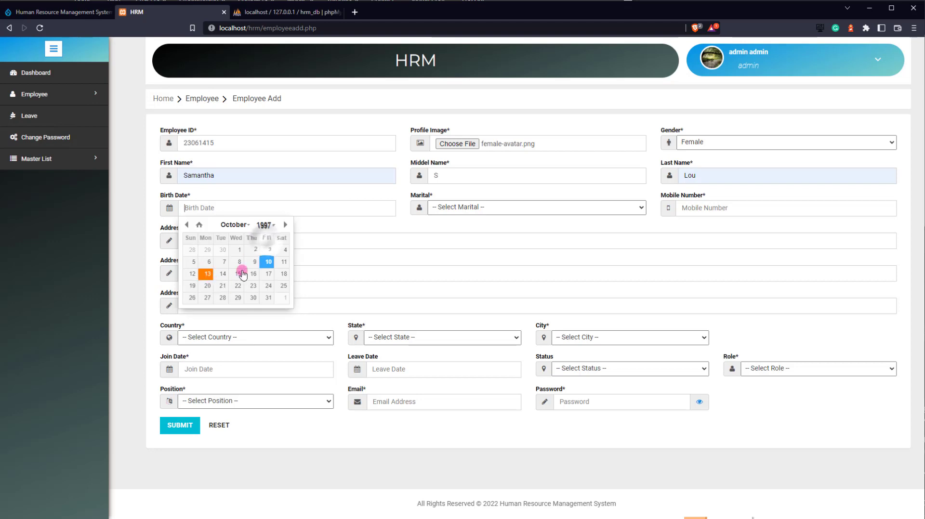
pyautogui.click(249, 225)
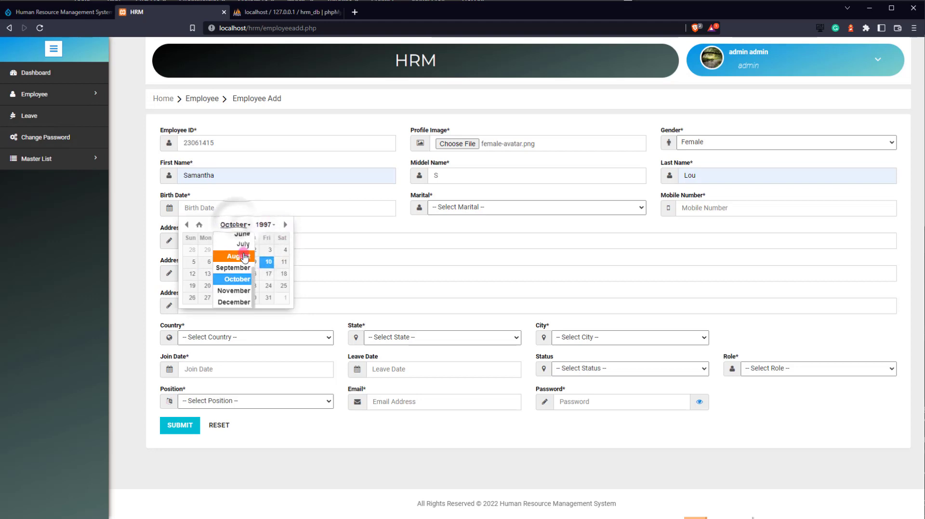
pyautogui.click(227, 231)
pyautogui.click(222, 288)
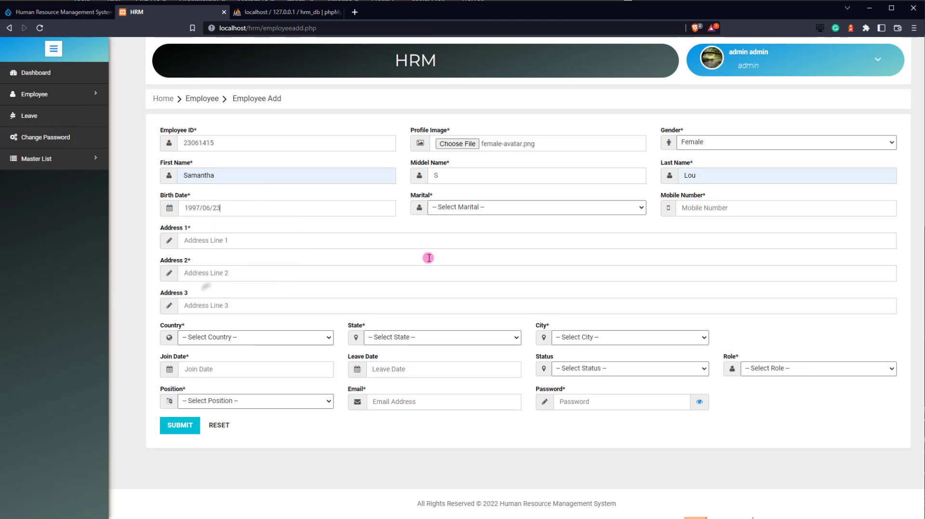
# - Set marital status to Unmarried and enter the mobile number
pyautogui.click(541, 207)
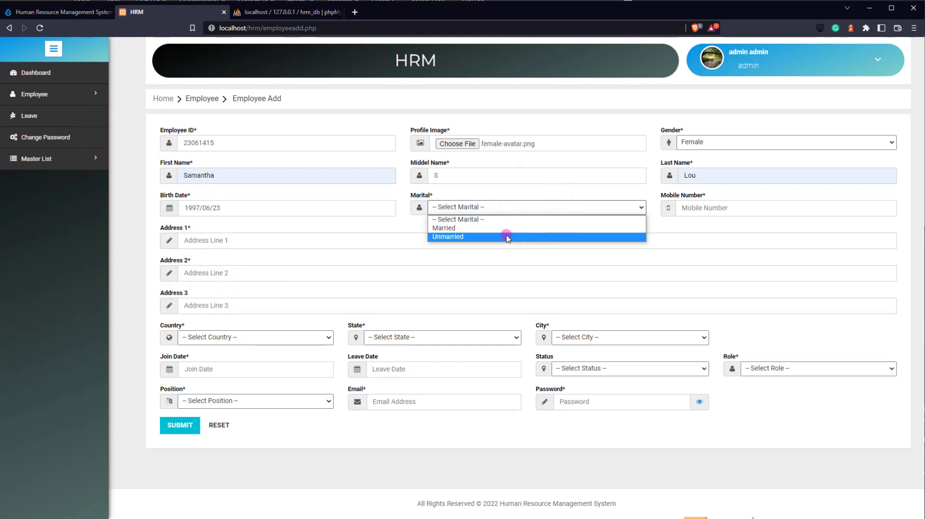
pyautogui.click(506, 237)
pyautogui.click(737, 208)
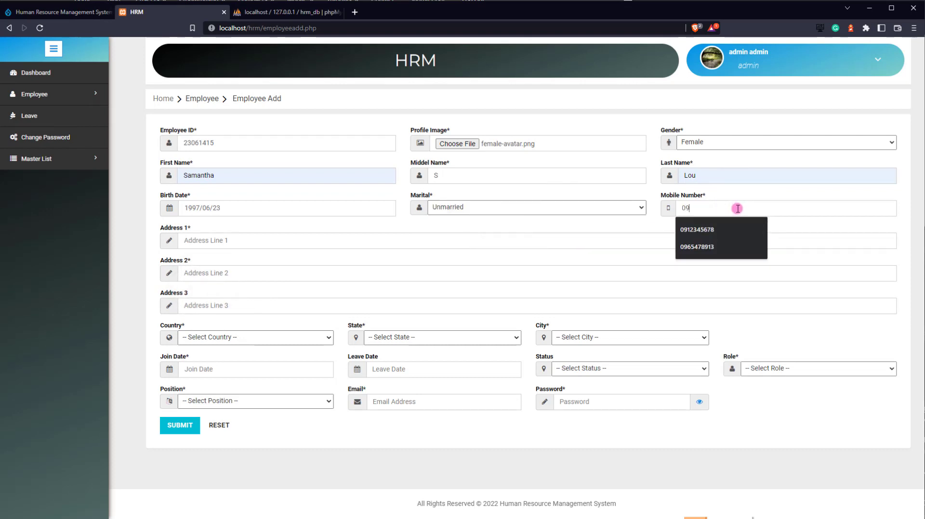
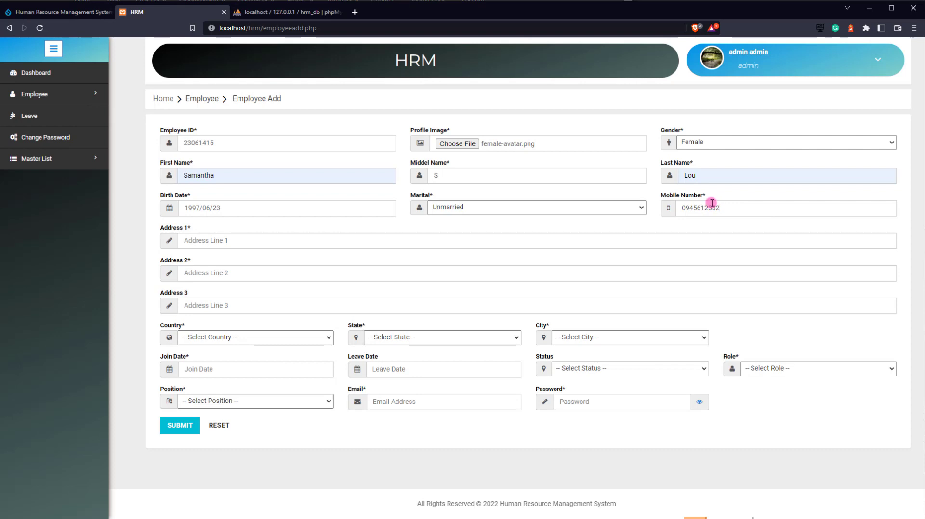
# - Fill Address 1 and Address 2 from saved suggestions, correcting their trailing digits
pyautogui.click(370, 240)
pyautogui.write('Sa')
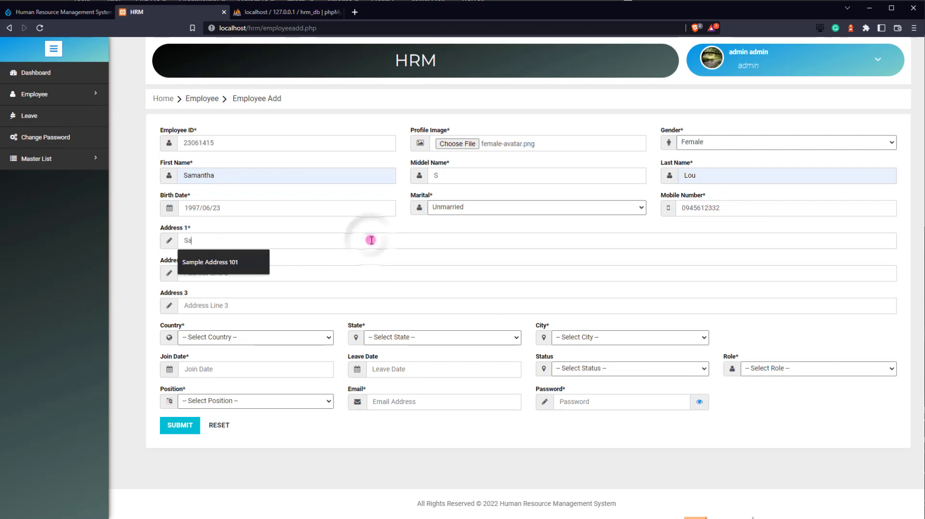
pyautogui.write('mpl')
pyautogui.press('Down')
pyautogui.press('Return')
pyautogui.press('BackSpace')
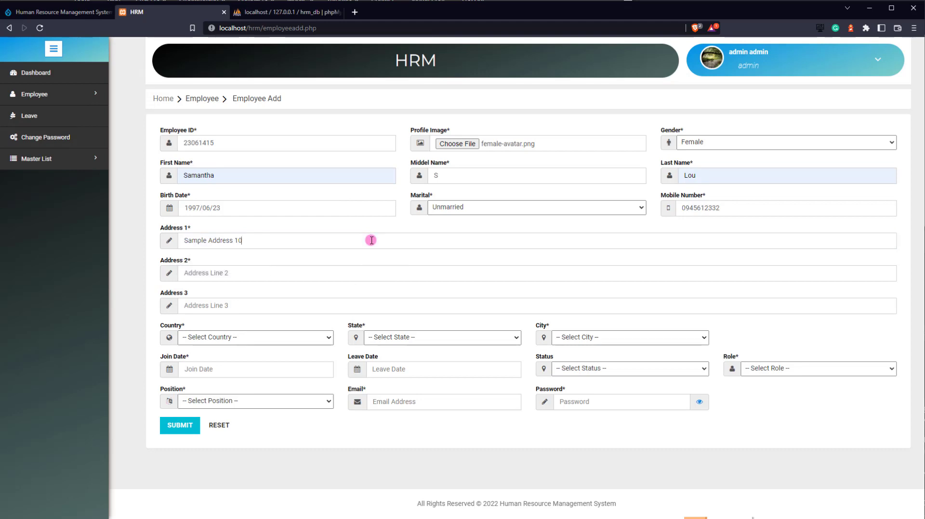
pyautogui.write('2')
pyautogui.press('Tab')
pyautogui.write('Sample')
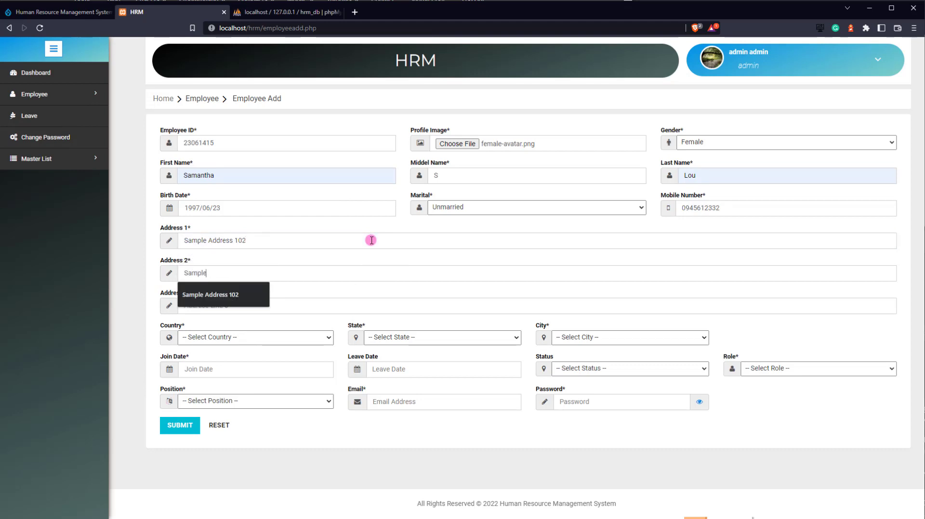
pyautogui.press('Down')
pyautogui.press('Return')
pyautogui.press('BackSpace')
# - Finish the second address line and set country Philippines, state Metro Manila, city Muntinlupa
pyautogui.write('2')
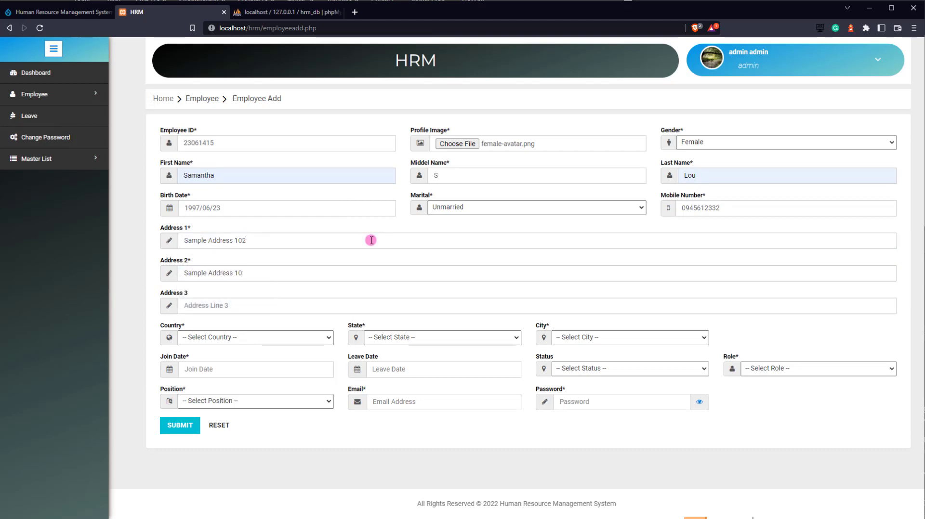
pyautogui.write('3')
pyautogui.click(250, 337)
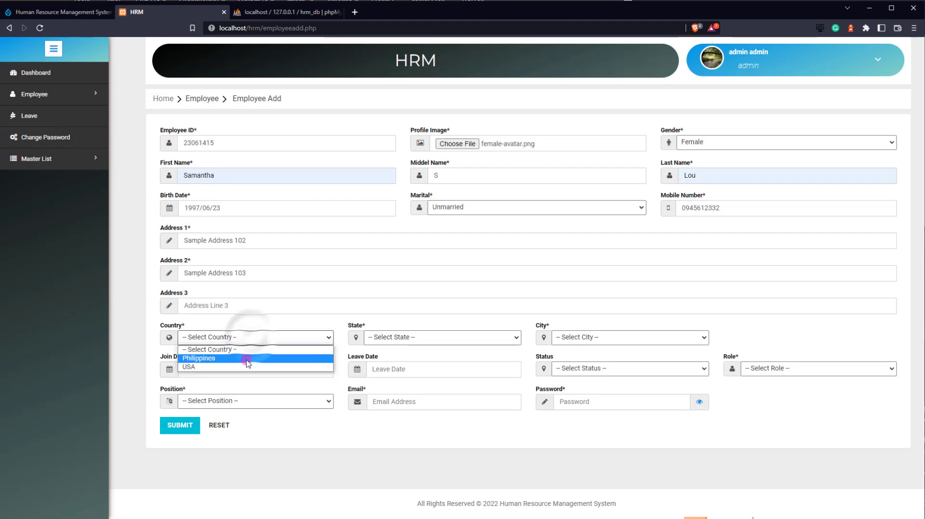
pyautogui.click(248, 359)
pyautogui.click(475, 337)
pyautogui.click(518, 358)
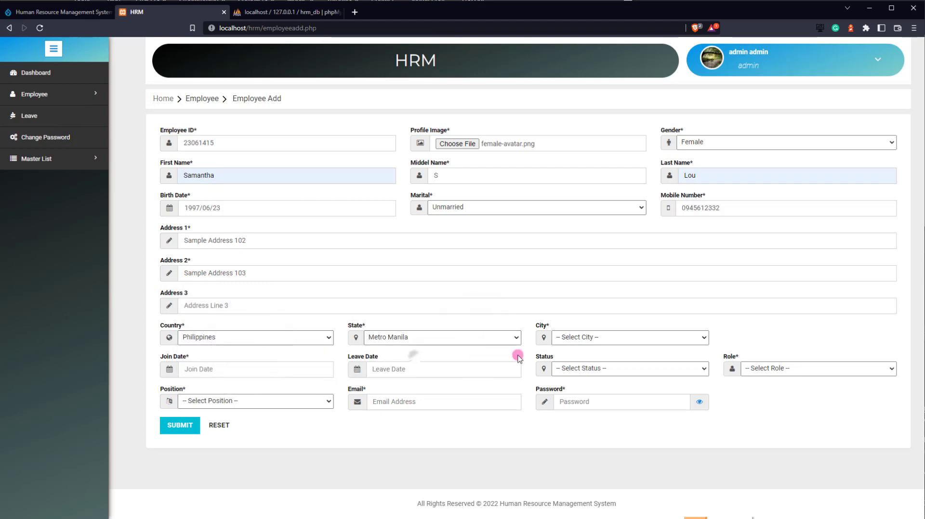
pyautogui.click(585, 338)
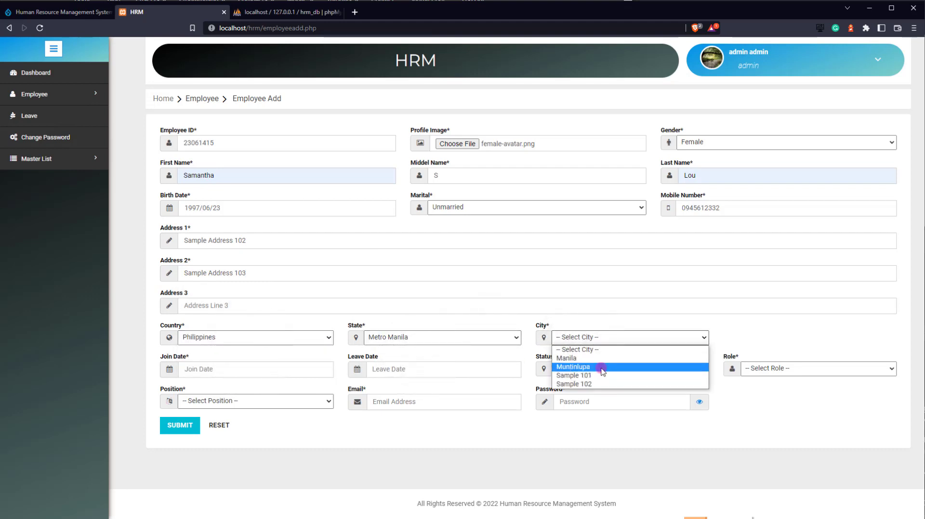
pyautogui.click(602, 368)
# - Set the join date to 15 July 2020
pyautogui.click(253, 368)
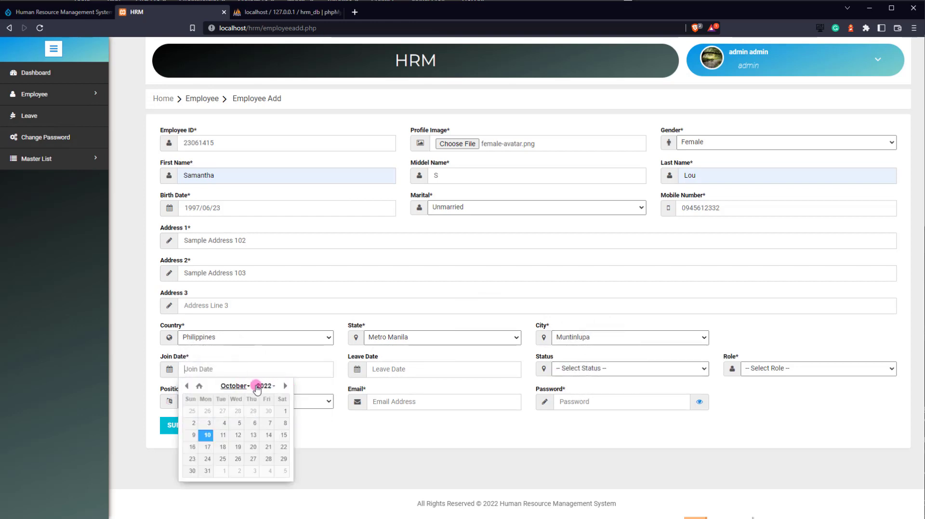
pyautogui.click(258, 386)
pyautogui.scroll(2, 265, 400)
pyautogui.click(264, 405)
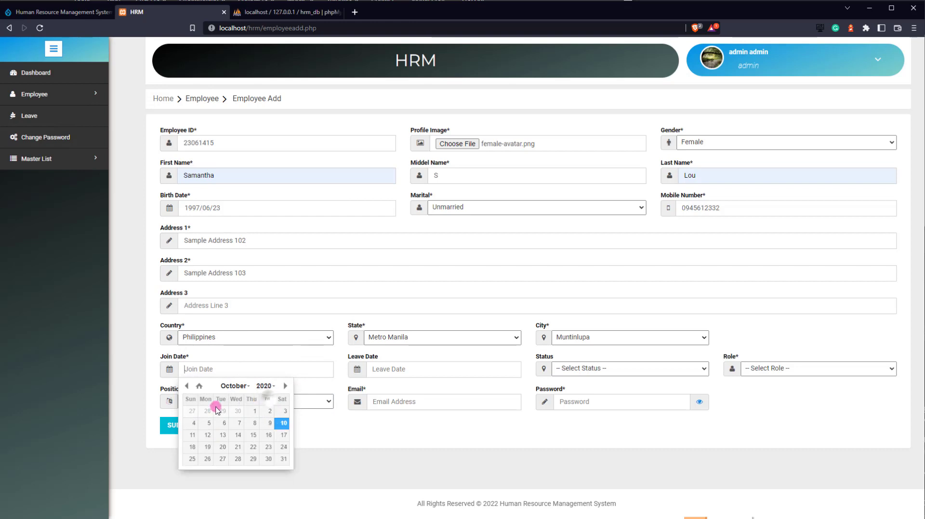
pyautogui.click(235, 386)
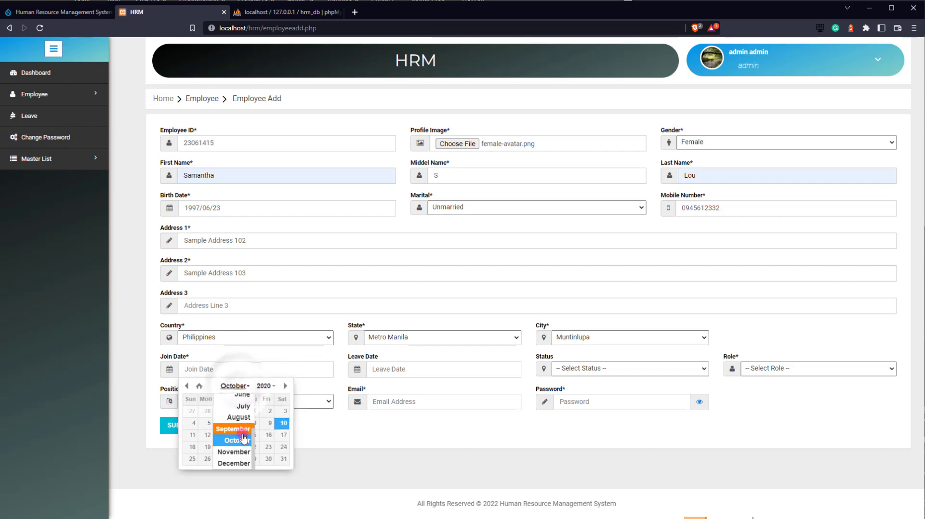
pyautogui.click(238, 417)
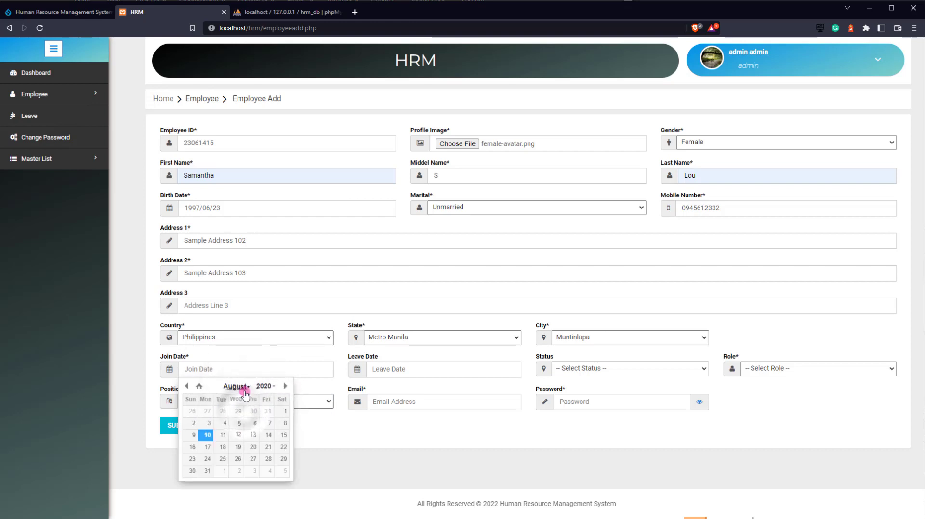
pyautogui.click(243, 387)
pyautogui.click(238, 378)
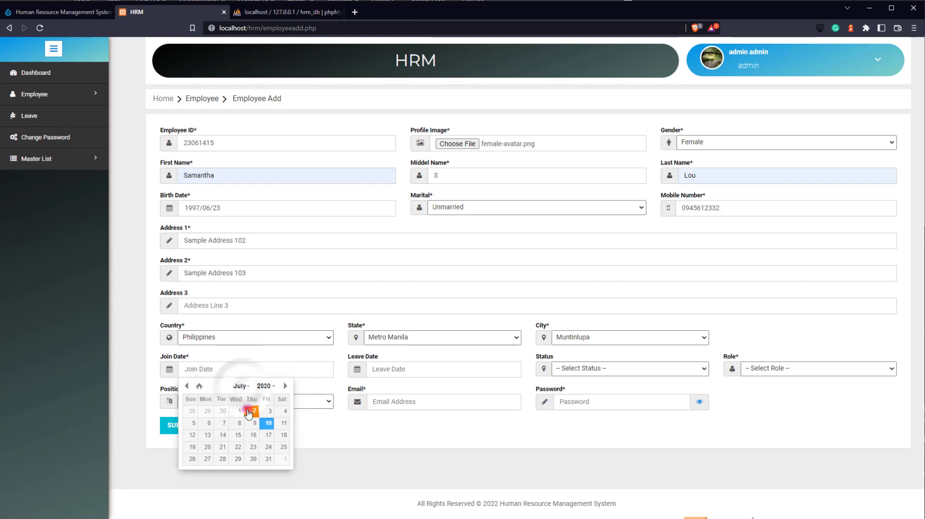
pyautogui.click(238, 436)
# - Set status Active, role Employee and position Fullstack PHP Developer
pyautogui.click(638, 370)
pyautogui.click(599, 385)
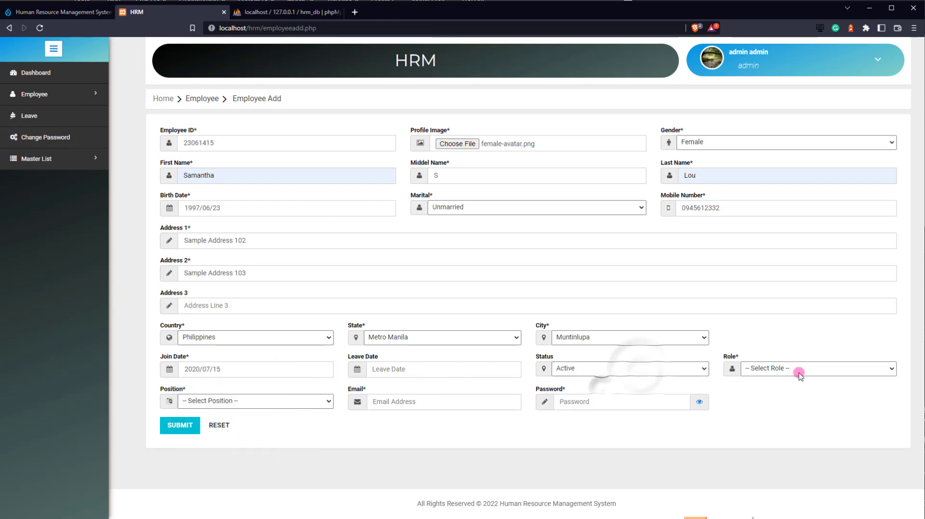
pyautogui.click(800, 375)
pyautogui.click(765, 406)
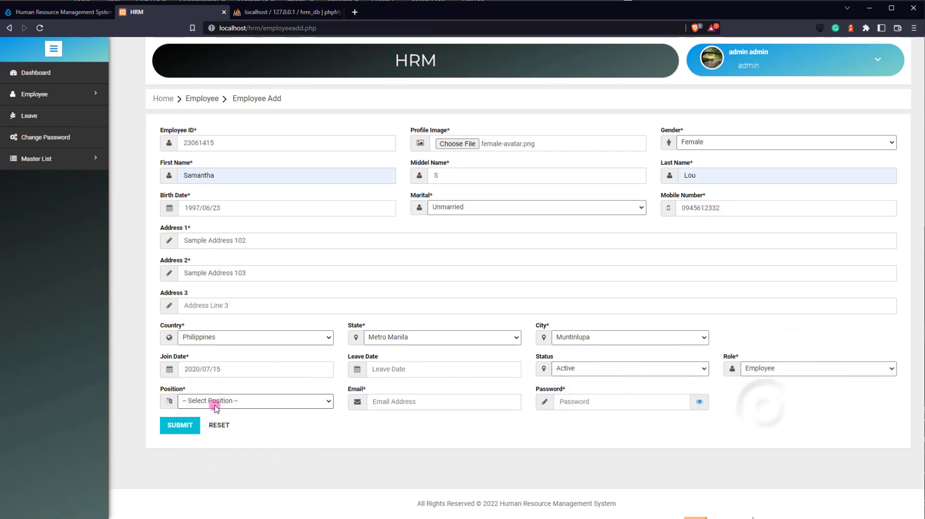
pyautogui.click(215, 405)
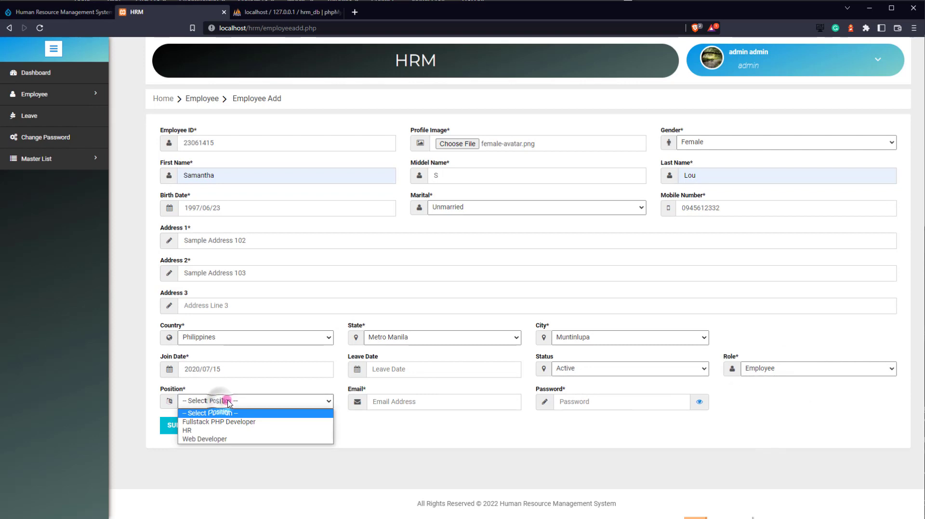
pyautogui.click(205, 423)
# - Fill in the employee's e-mail and password and submit the record
pyautogui.click(442, 403)
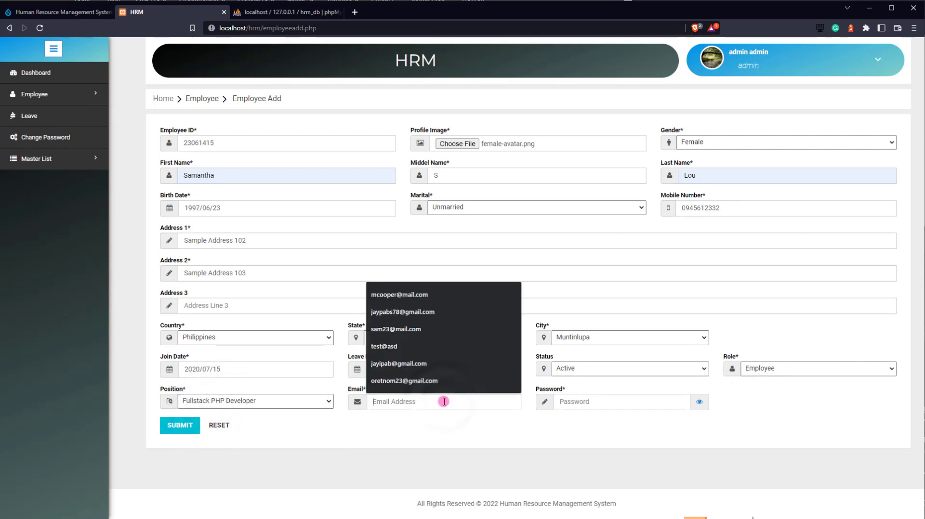
pyautogui.write('sam23@')
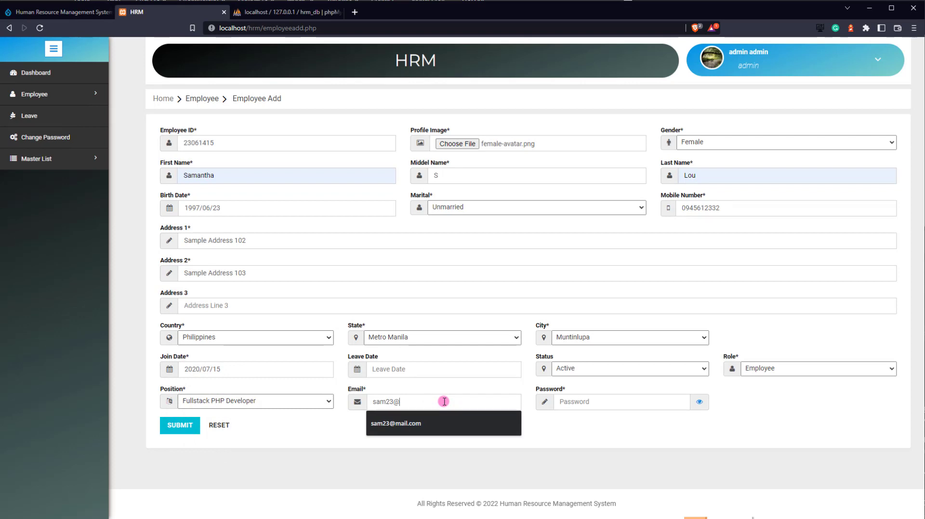
pyautogui.click(460, 423)
pyautogui.click(594, 399)
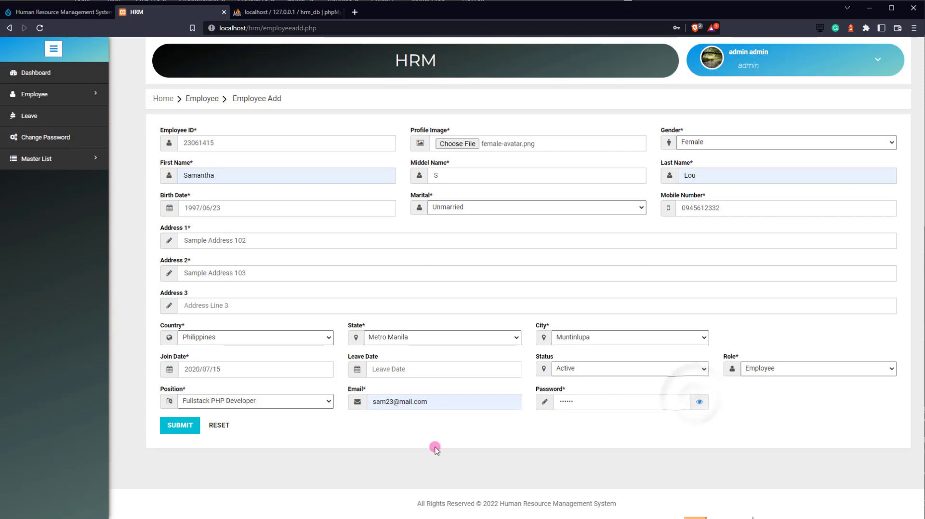
pyautogui.click(166, 432)
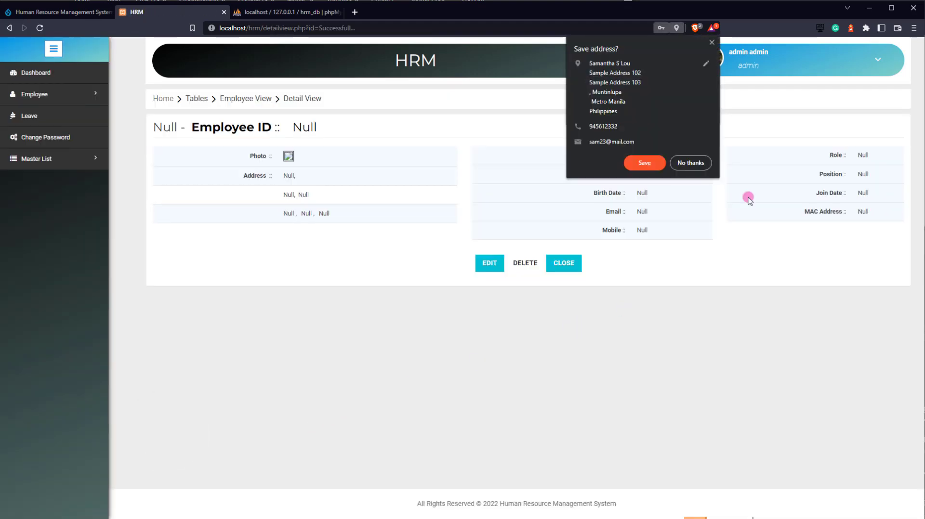
# - Dismiss the browser save prompts, view the new employee's details, then go to the Leave page
pyautogui.click(712, 42)
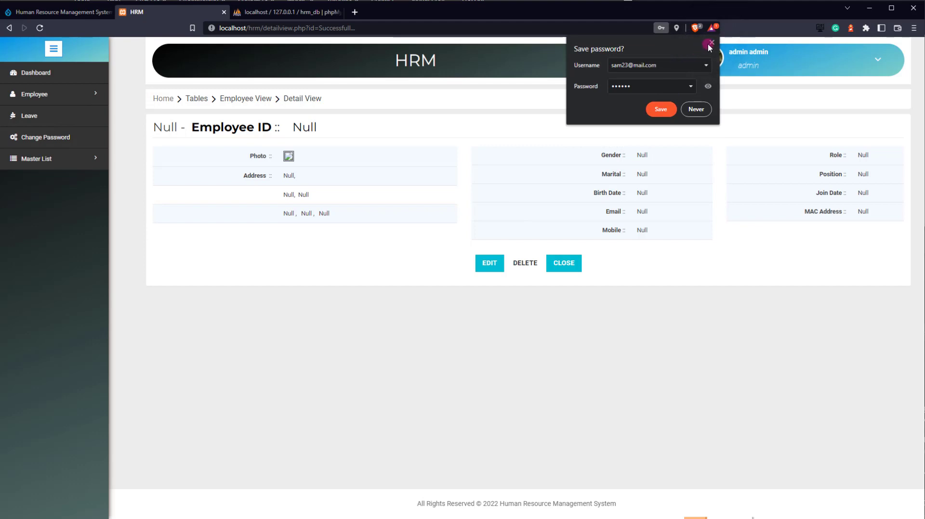
pyautogui.click(656, 108)
pyautogui.click(563, 263)
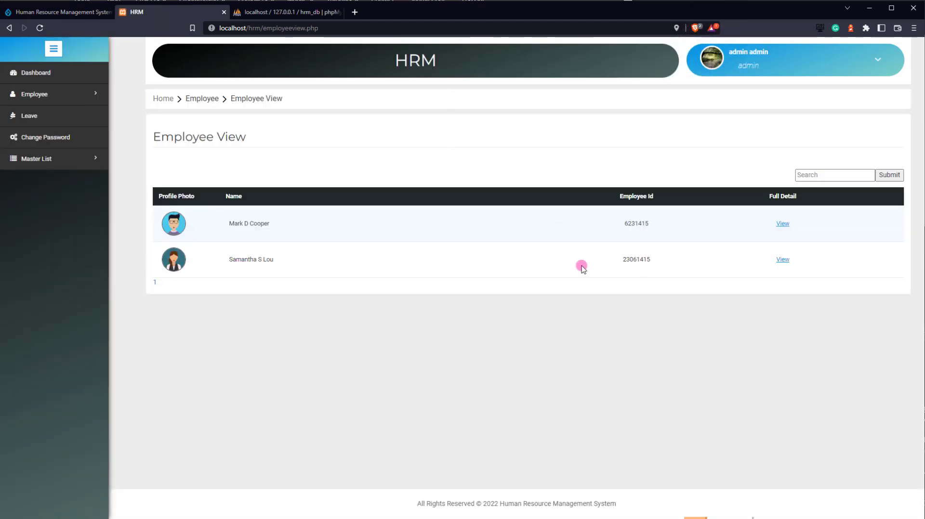
pyautogui.click(783, 259)
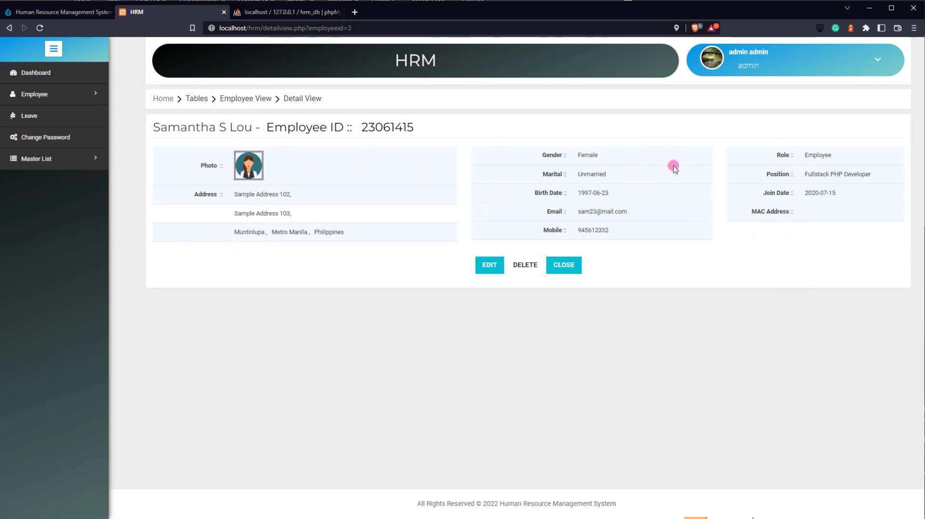
pyautogui.click(552, 274)
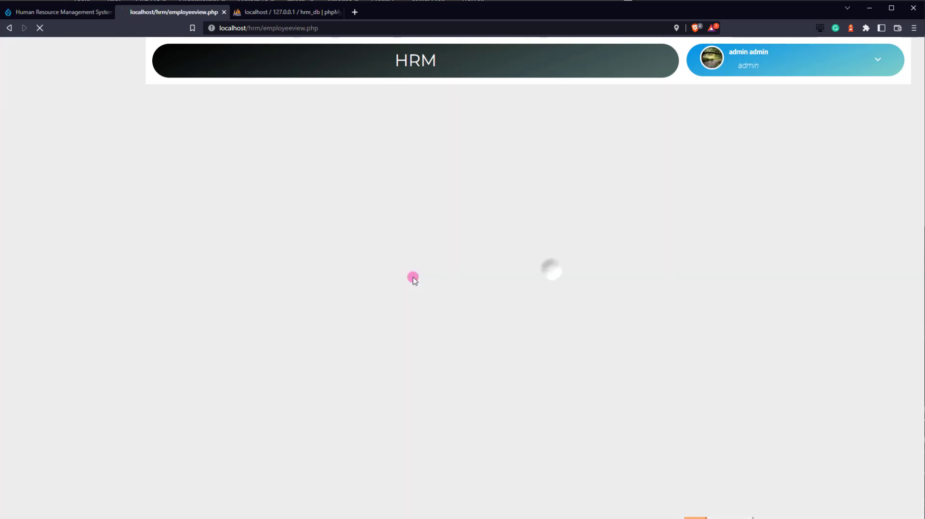
pyautogui.click(45, 117)
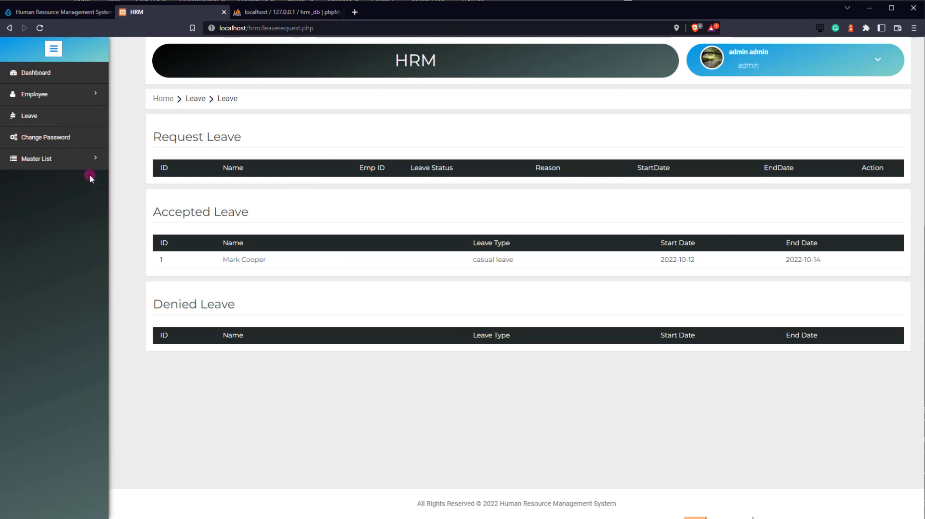
# - Create the Sample position, edit row 4 to Sample 101, then delete it from the list
pyautogui.moveTo(79, 164)
pyautogui.click(129, 223)
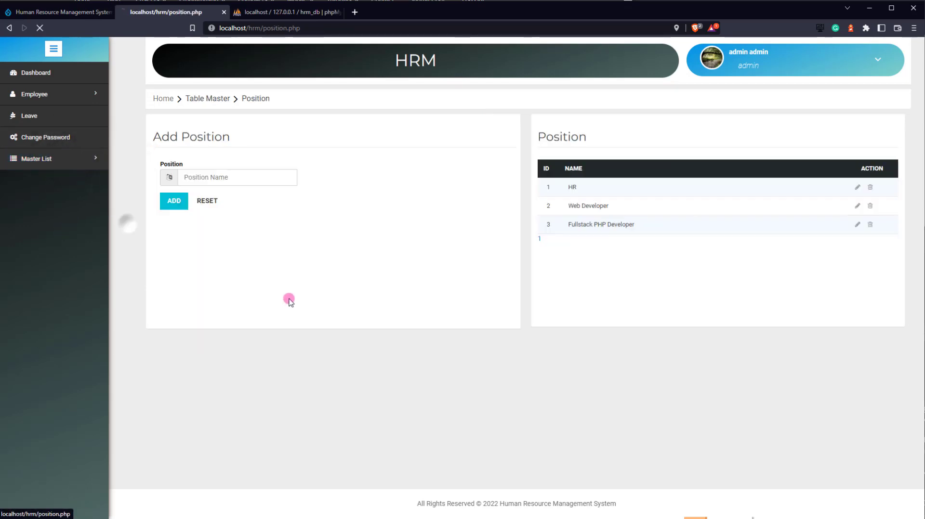
pyautogui.click(199, 178)
pyautogui.write('Sample')
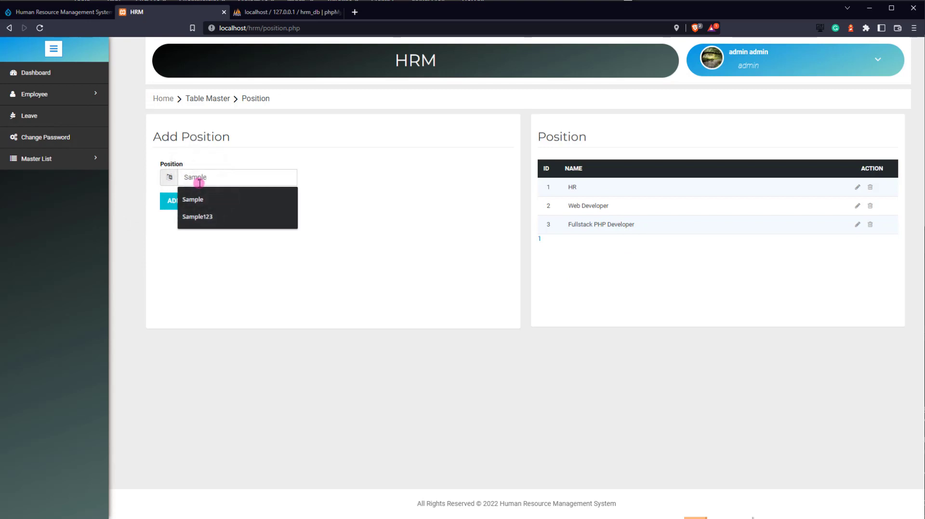
pyautogui.press('Return')
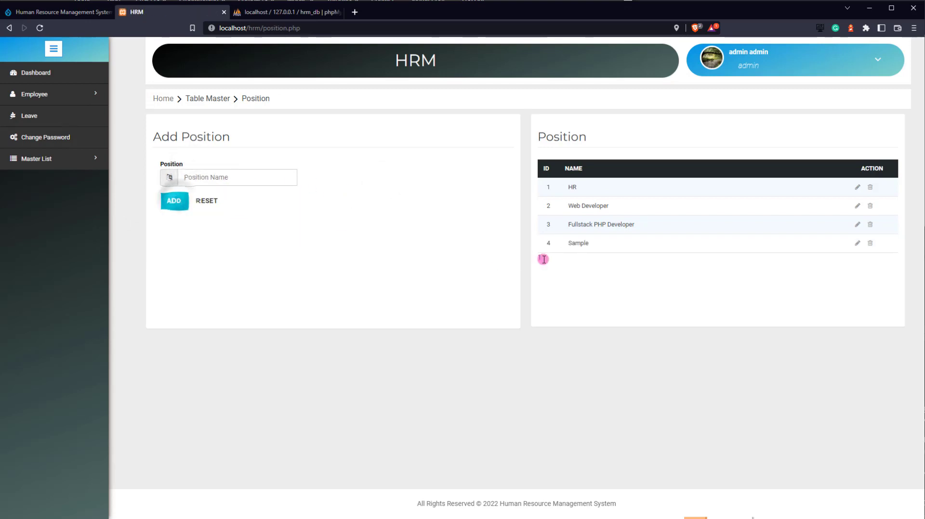
pyautogui.click(856, 244)
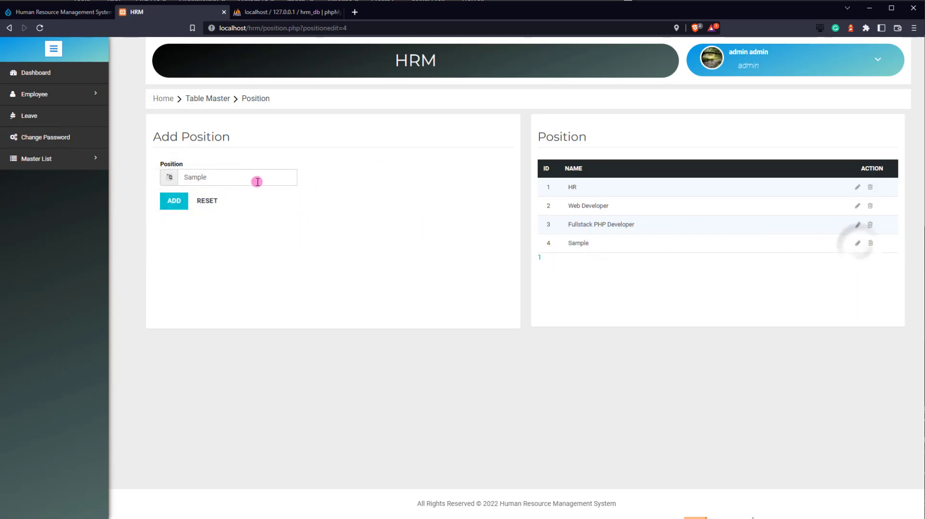
pyautogui.click(253, 178)
pyautogui.write('1')
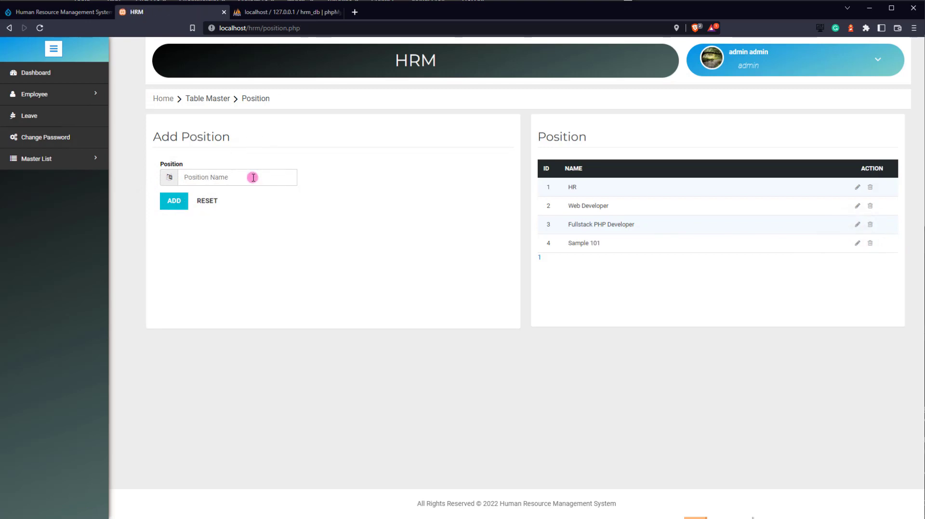
pyautogui.click(873, 243)
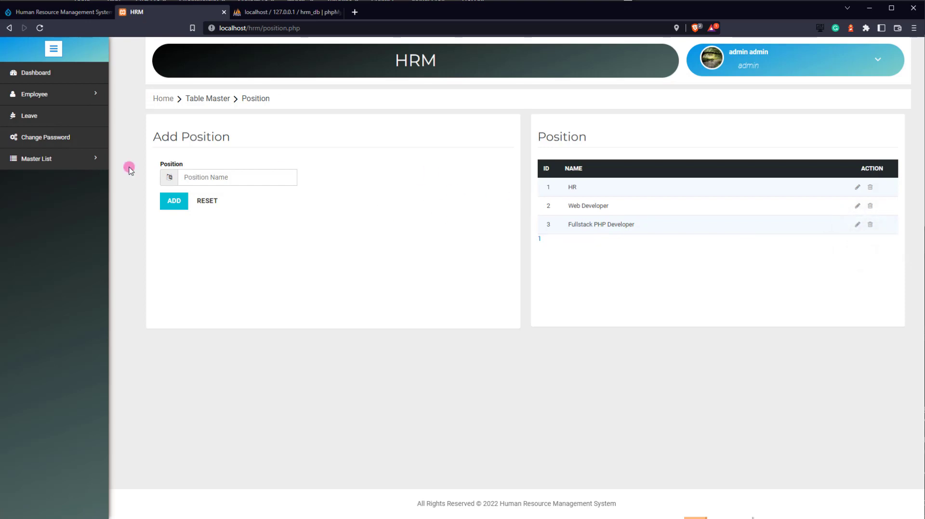
# - Add Tahiland to the Country list, correct row 3 to Thailand, then delete that entry
pyautogui.moveTo(79, 162)
pyautogui.click(134, 201)
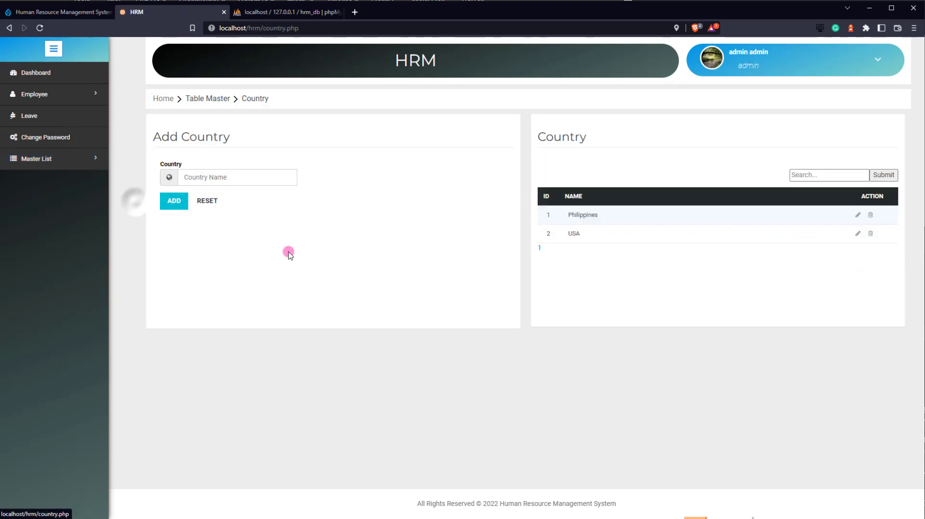
pyautogui.click(211, 179)
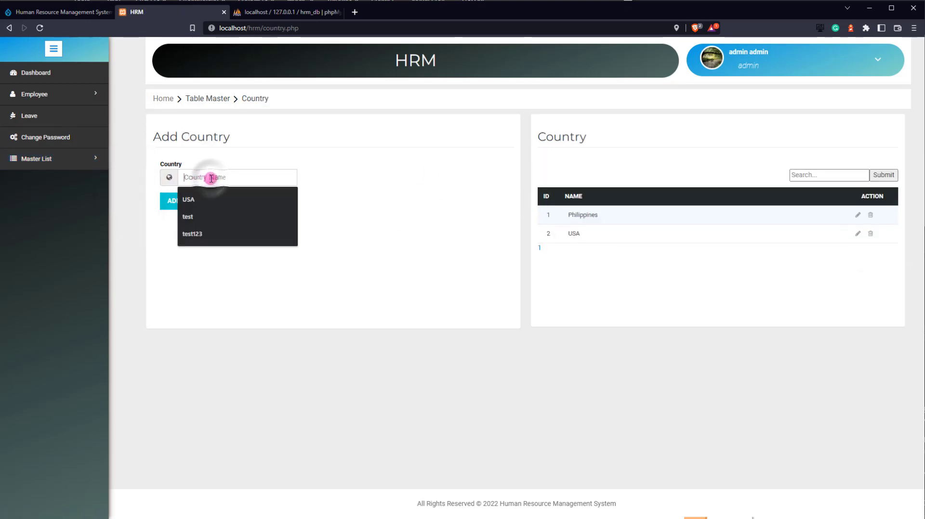
pyautogui.write('Tahiland')
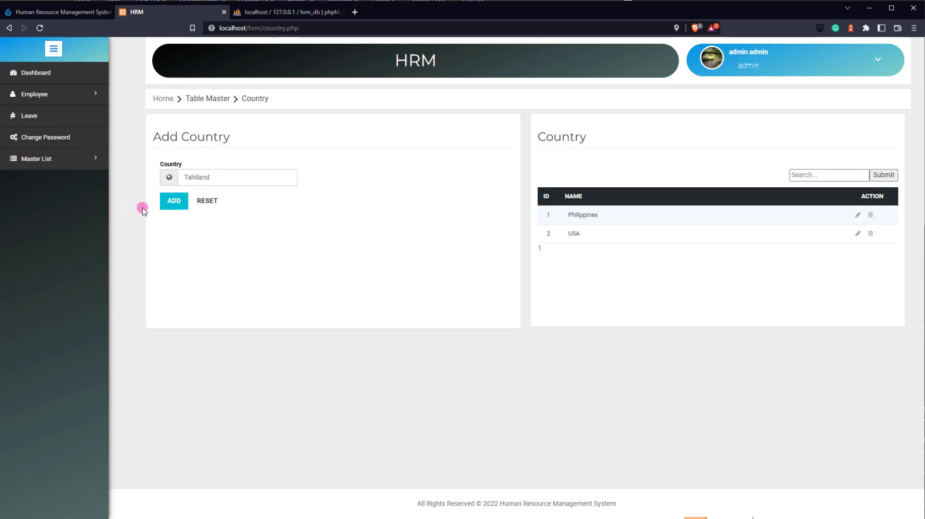
pyautogui.click(163, 209)
pyautogui.click(566, 259)
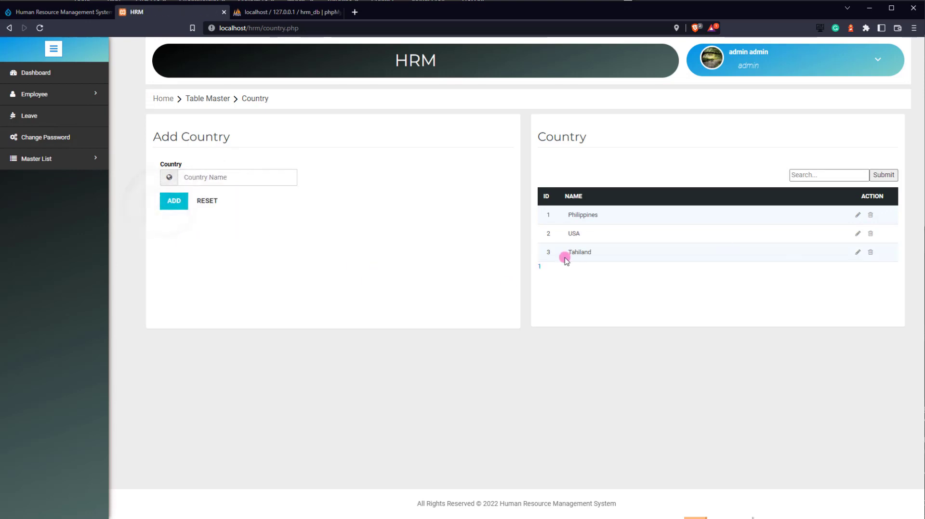
pyautogui.click(860, 251)
pyautogui.click(871, 253)
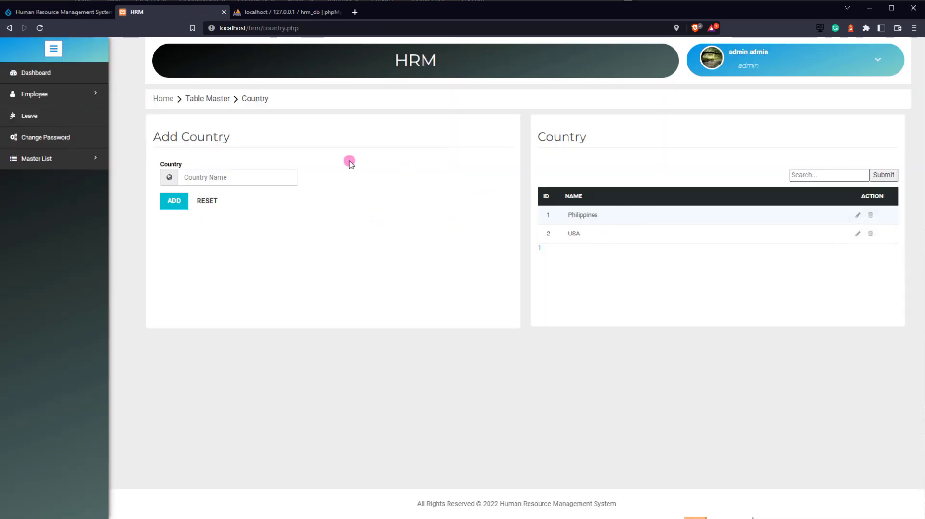
pyautogui.moveTo(83, 103)
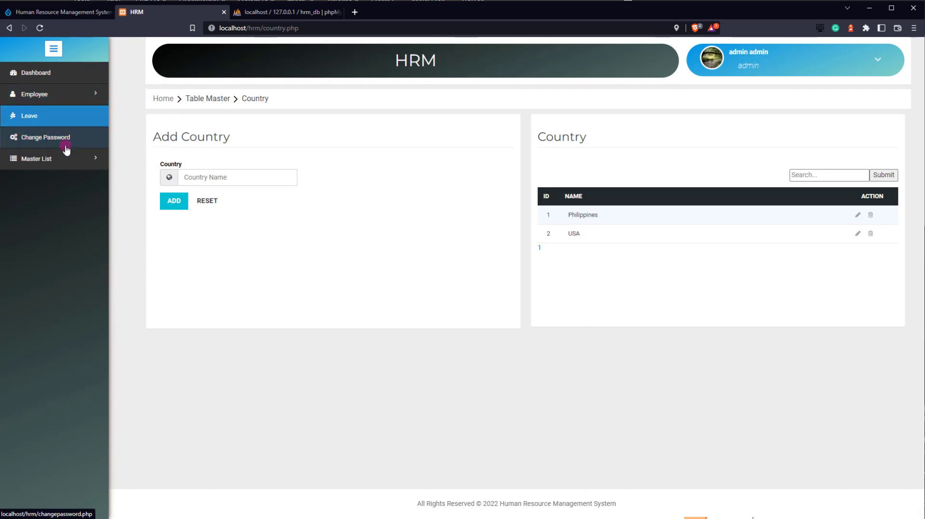
# - Add a state named Test under Philippines in the State master list
pyautogui.moveTo(68, 159)
pyautogui.click(127, 181)
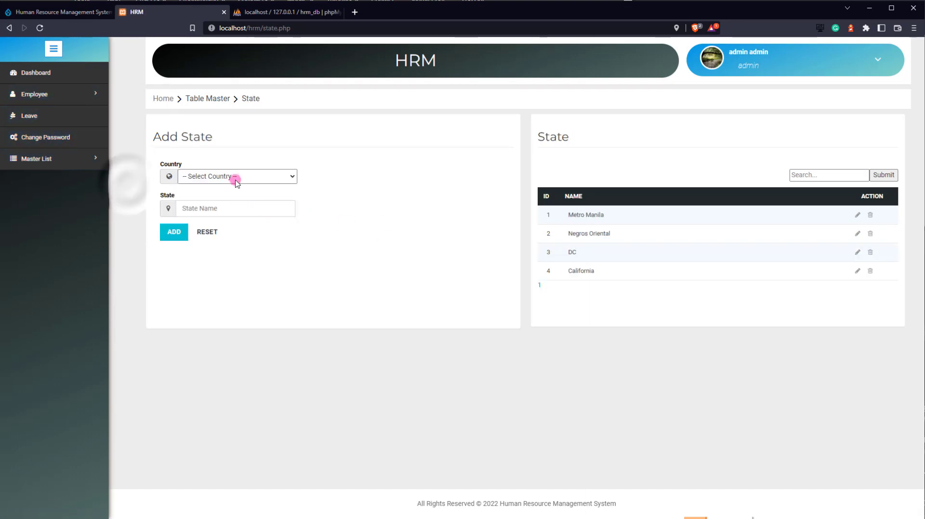
pyautogui.click(233, 177)
pyautogui.click(232, 196)
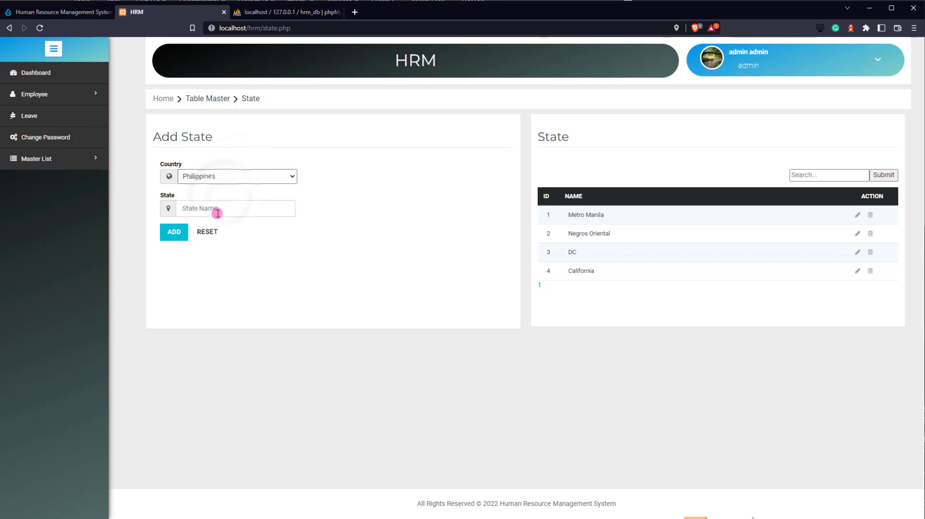
pyautogui.click(222, 206)
pyautogui.write('Te')
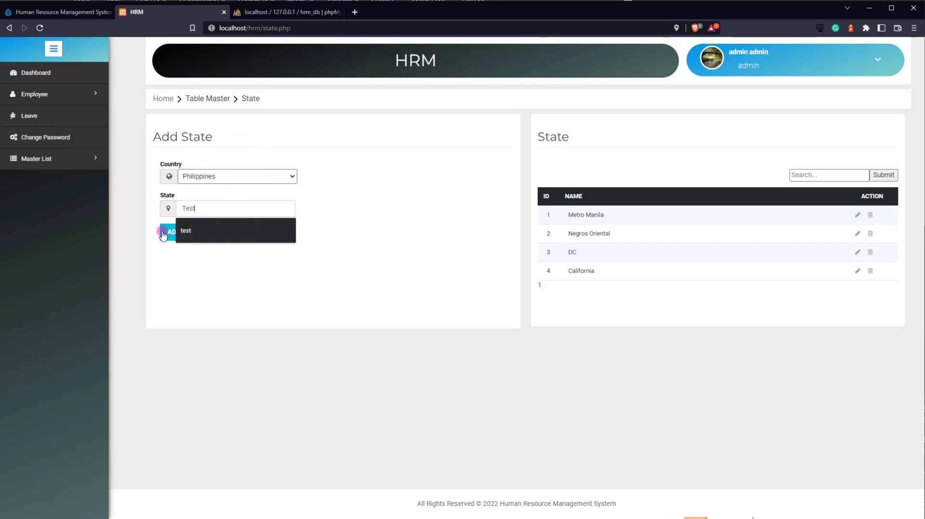
pyautogui.write('st')
pyautogui.click(164, 233)
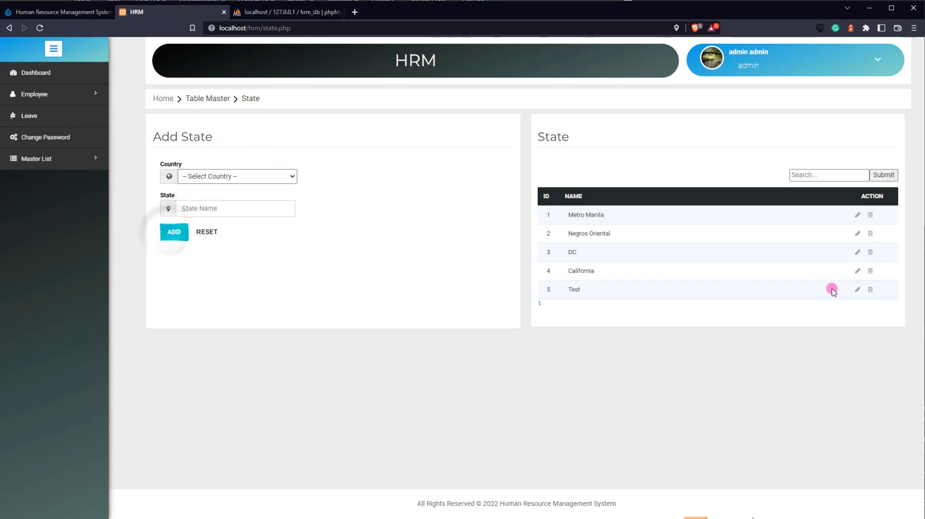
# - Rename the row 5 state to Test123, then delete it
pyautogui.click(857, 289)
pyautogui.click(221, 206)
pyautogui.write('12')
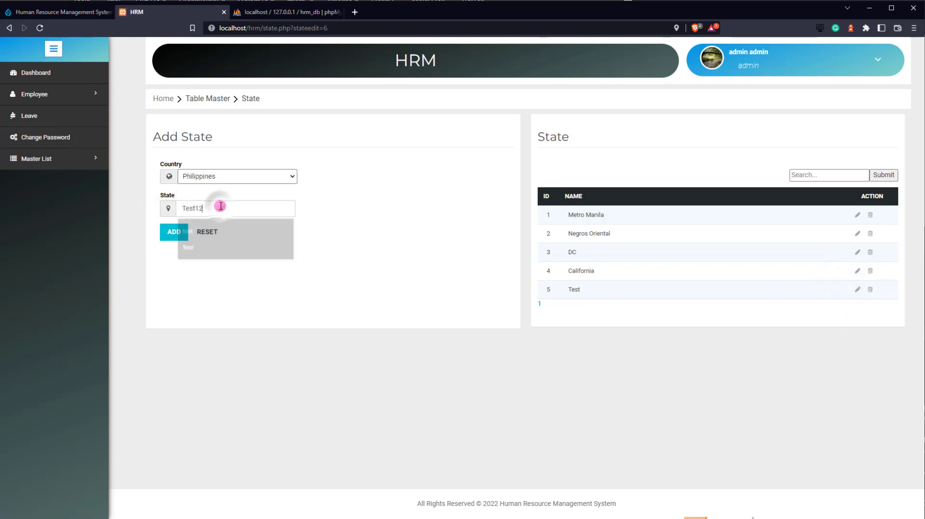
pyautogui.write('3')
pyautogui.click(172, 240)
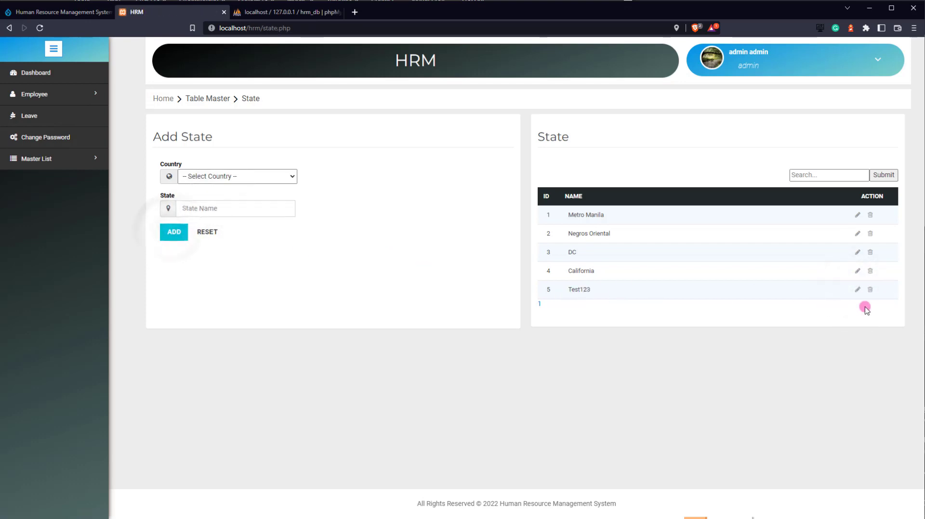
pyautogui.click(872, 290)
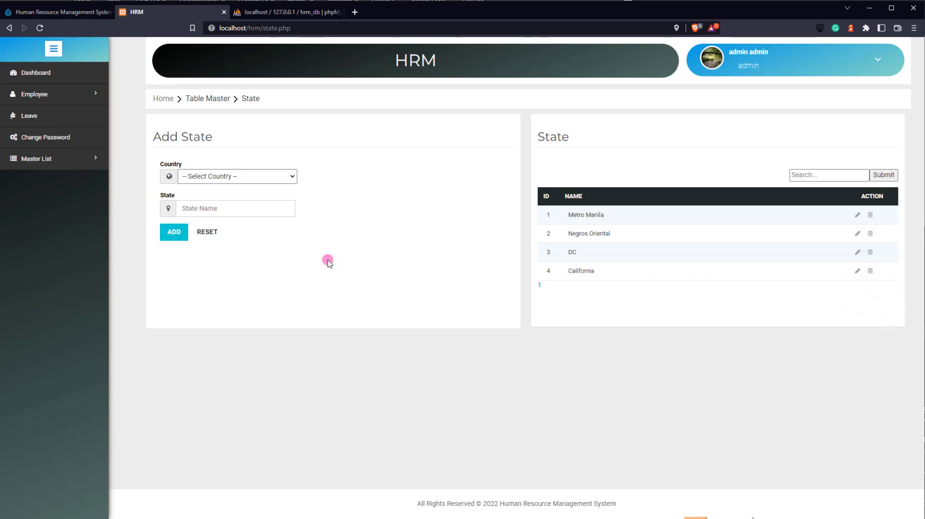
# - Add a city named Test under Metro Manila in the City master list
pyautogui.moveTo(63, 159)
pyautogui.click(124, 159)
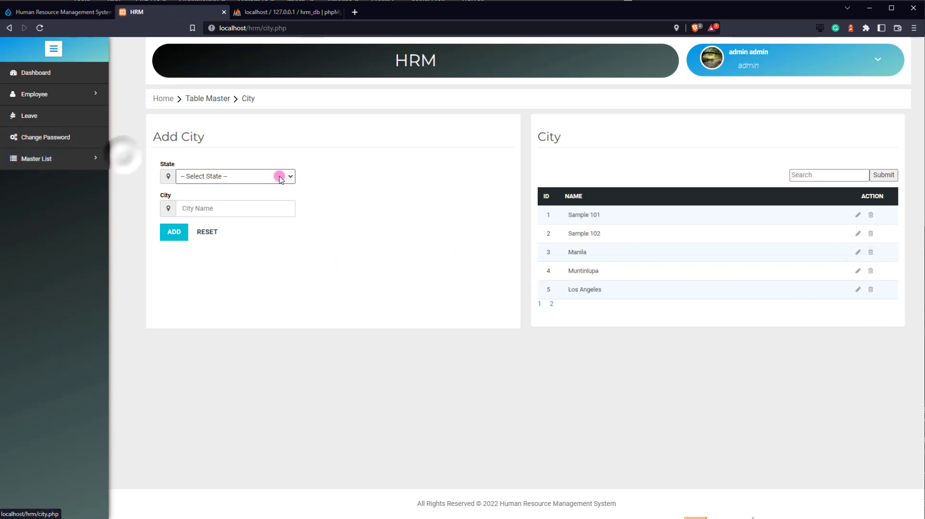
pyautogui.click(279, 175)
pyautogui.click(219, 215)
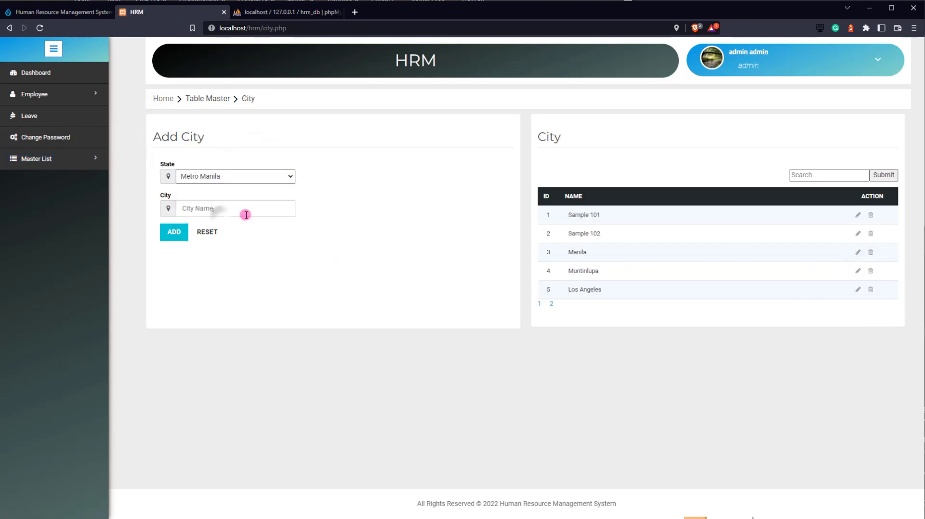
pyautogui.click(221, 211)
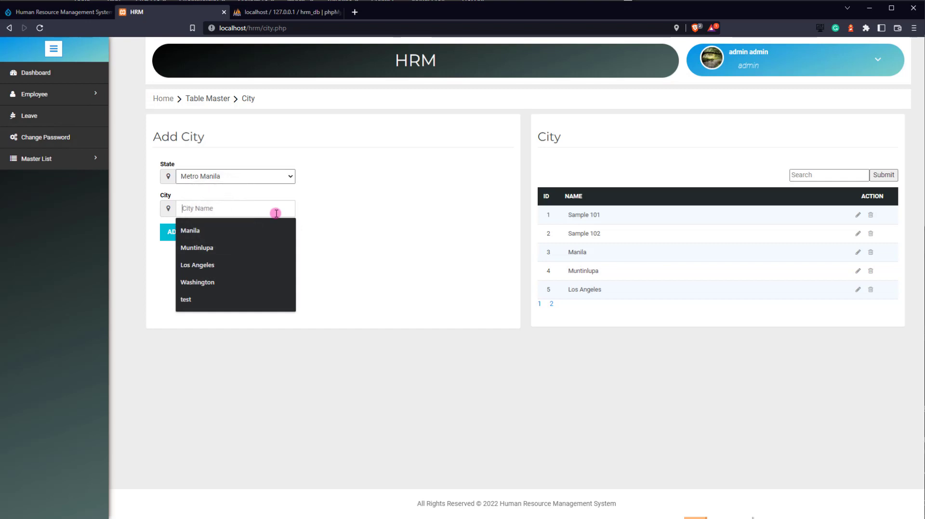
pyautogui.write('Test')
pyautogui.click(401, 240)
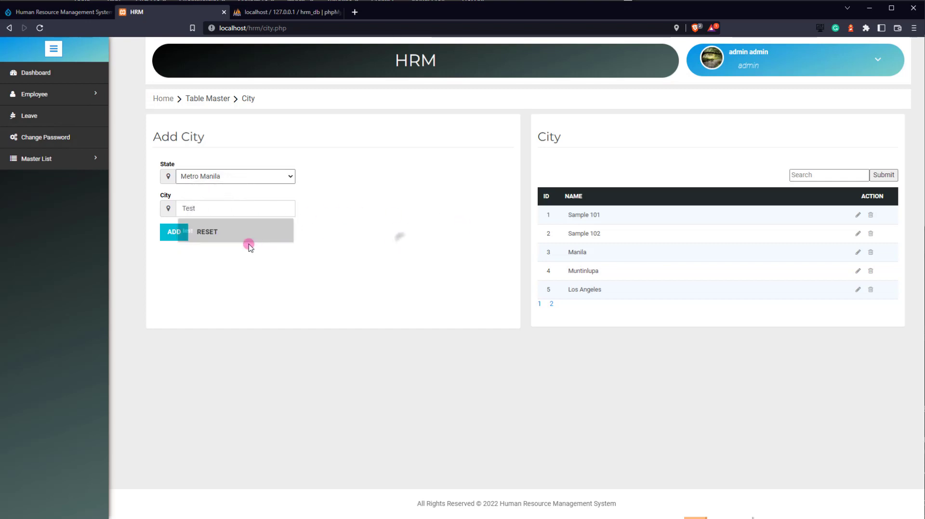
pyautogui.click(173, 233)
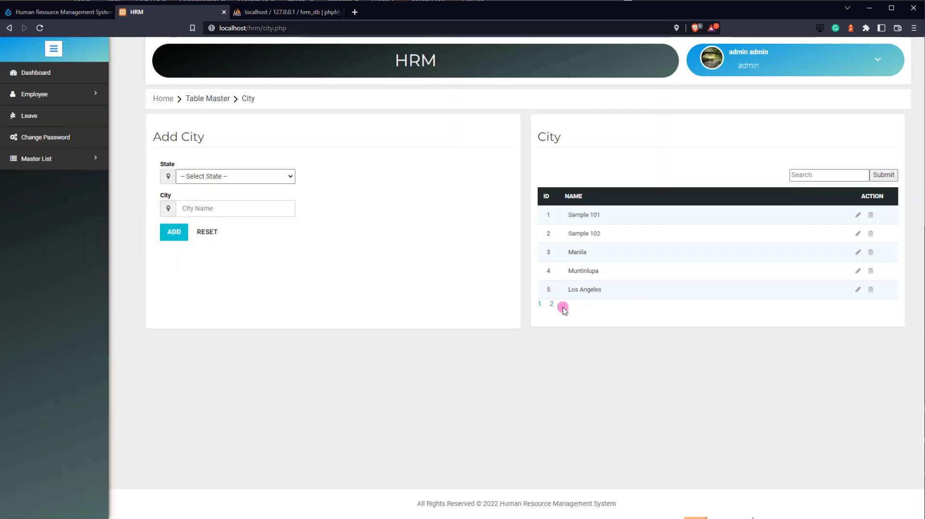
# - Rename the Test city on page 2 to Test 102
pyautogui.click(554, 304)
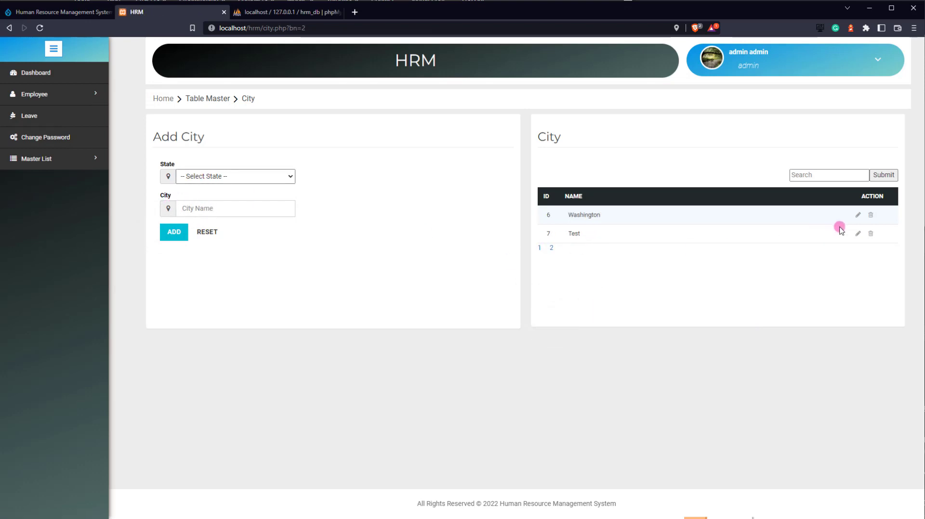
pyautogui.click(857, 235)
pyautogui.click(221, 208)
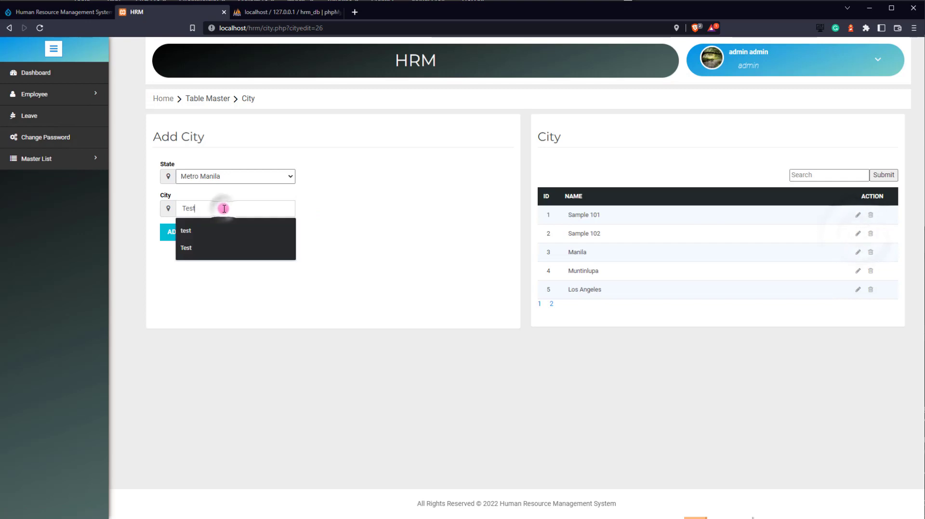
pyautogui.write('102')
pyautogui.click(175, 232)
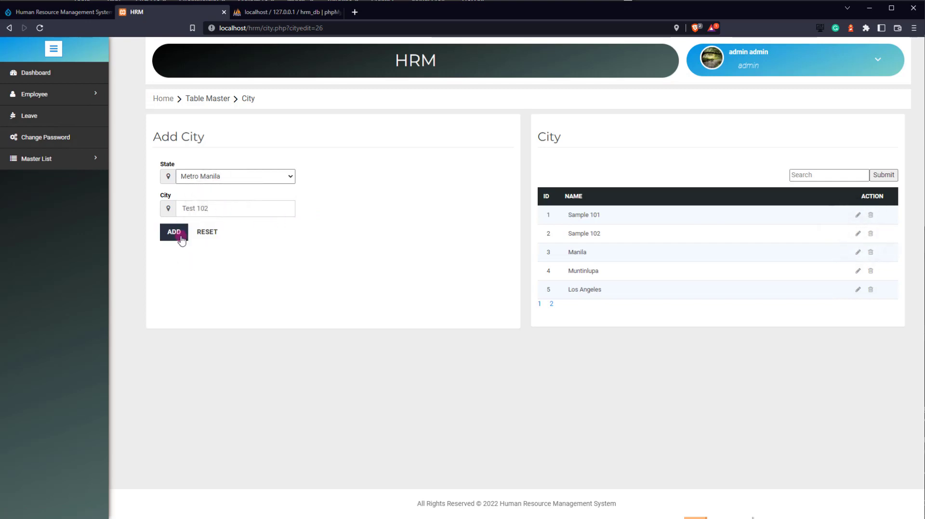
# - Search the cities for 'test', delete Test 102, and check page 2
pyautogui.click(815, 176)
pyautogui.write('test')
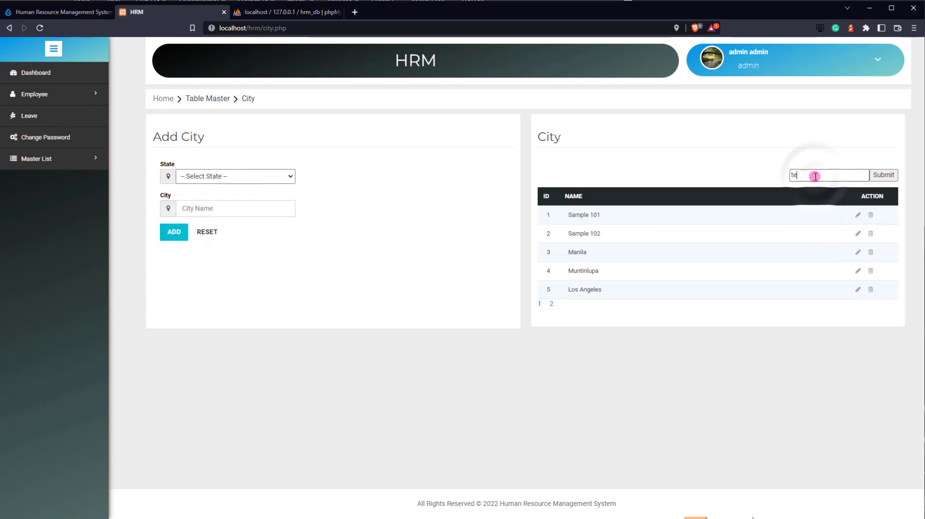
pyautogui.click(881, 175)
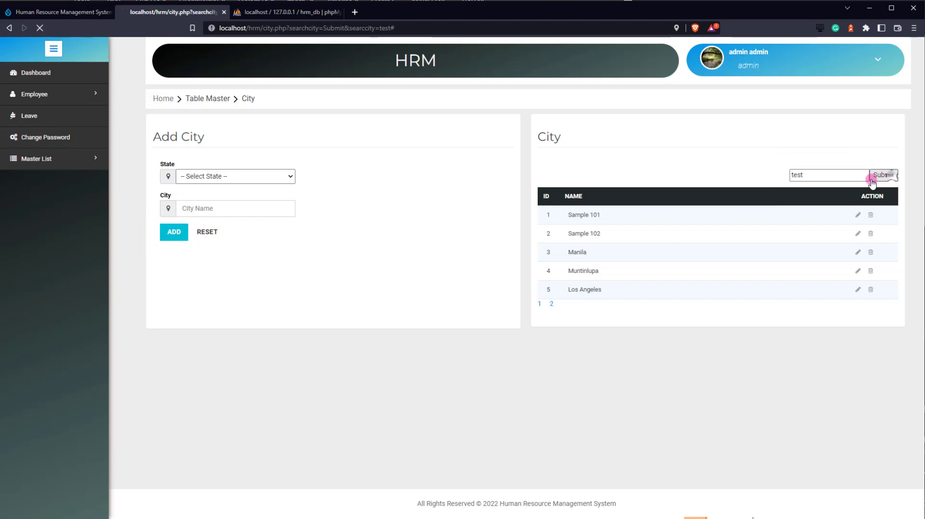
pyautogui.click(870, 215)
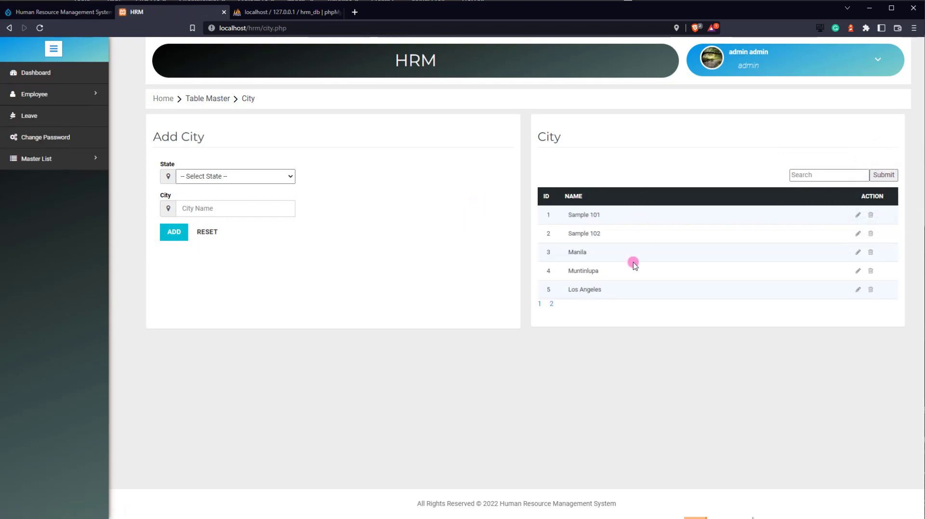
pyautogui.click(551, 304)
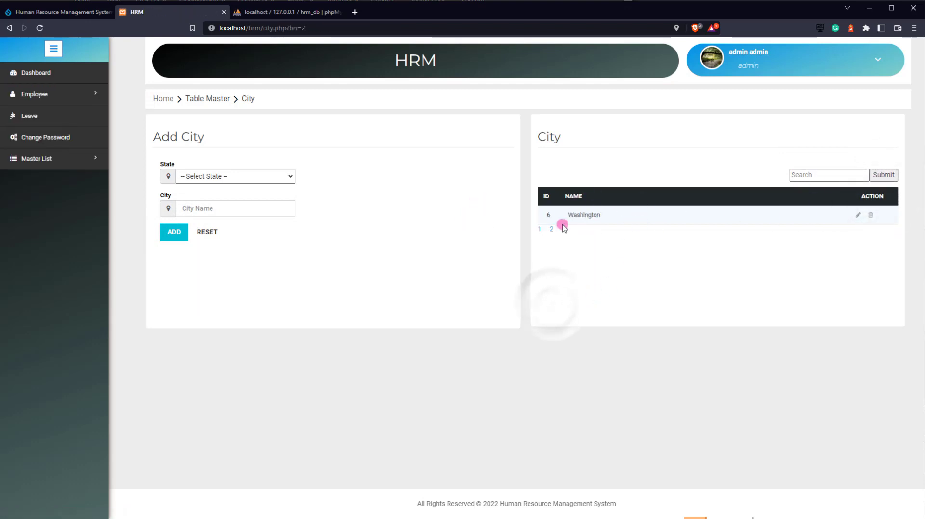
# - Open the Change Password form and type the current admin password
pyautogui.moveTo(57, 105)
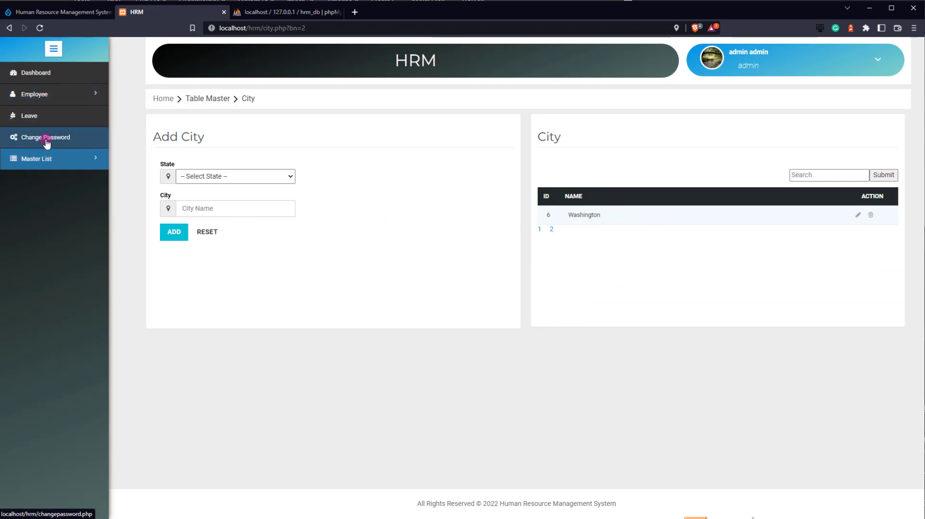
pyautogui.click(46, 139)
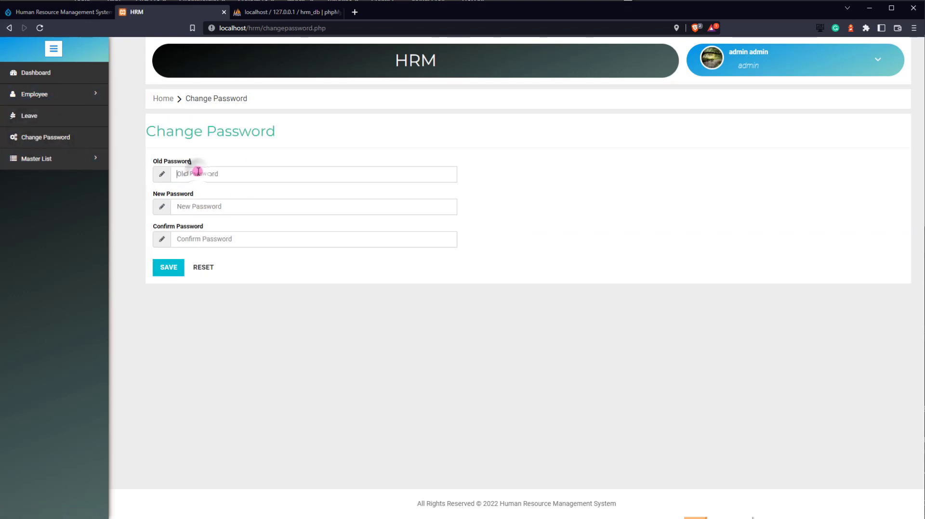
pyautogui.write('admin1234')
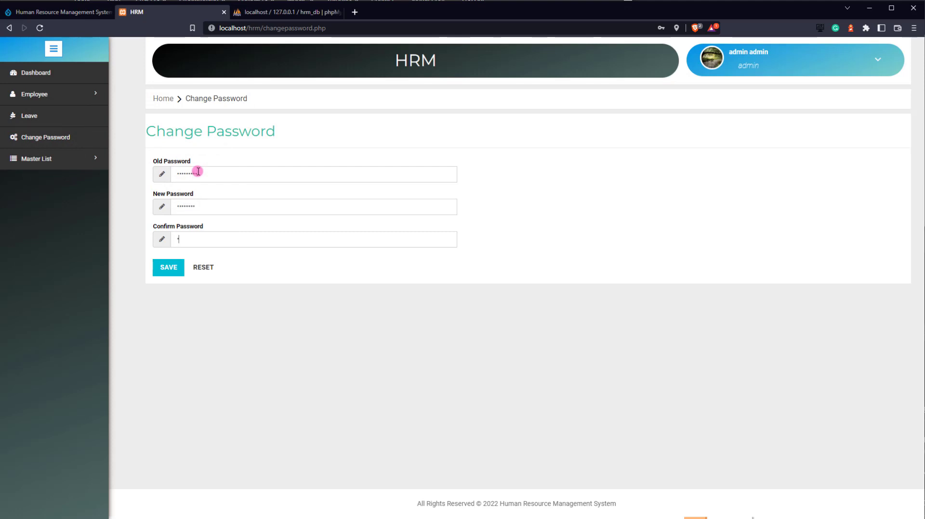
# - Save the password change, dismiss the browser's save prompt, and open a private window
pyautogui.click(169, 268)
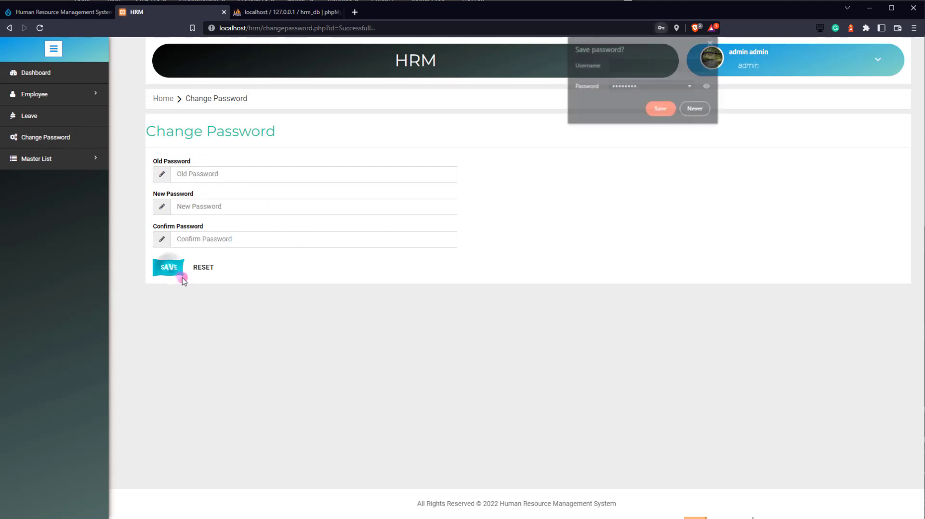
pyautogui.click(712, 42)
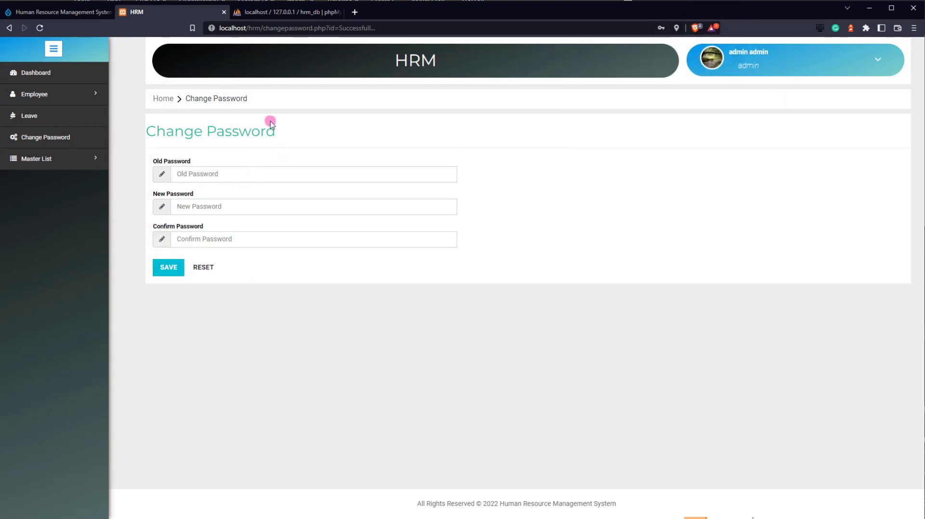
pyautogui.click(913, 28)
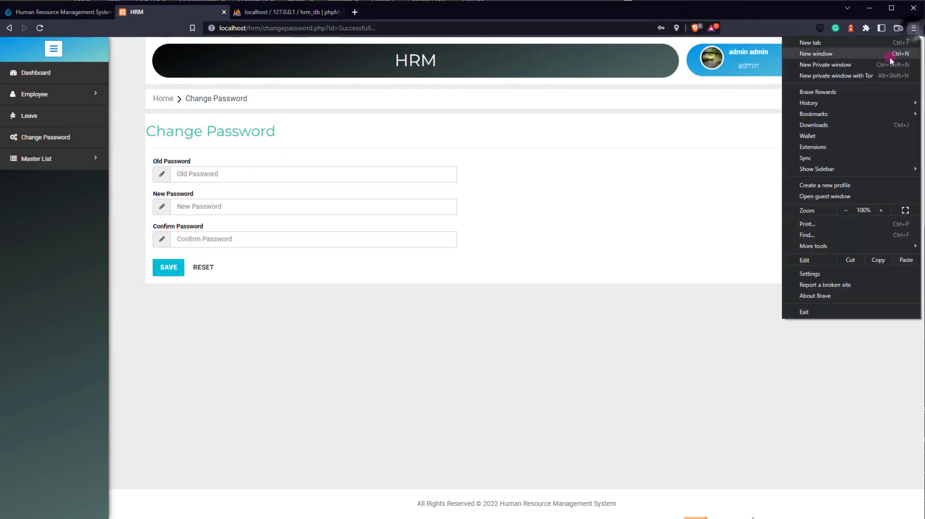
pyautogui.click(832, 65)
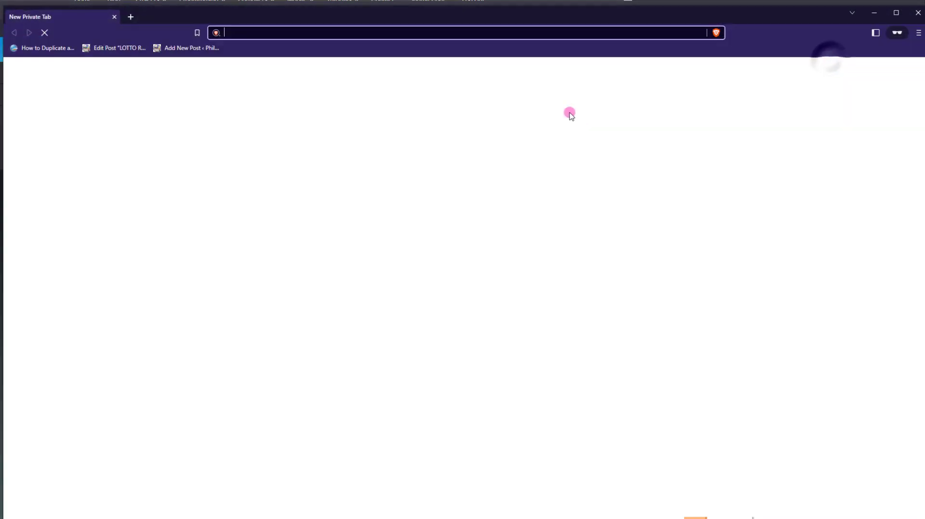
pyautogui.hotkey('ctrl', 'w')
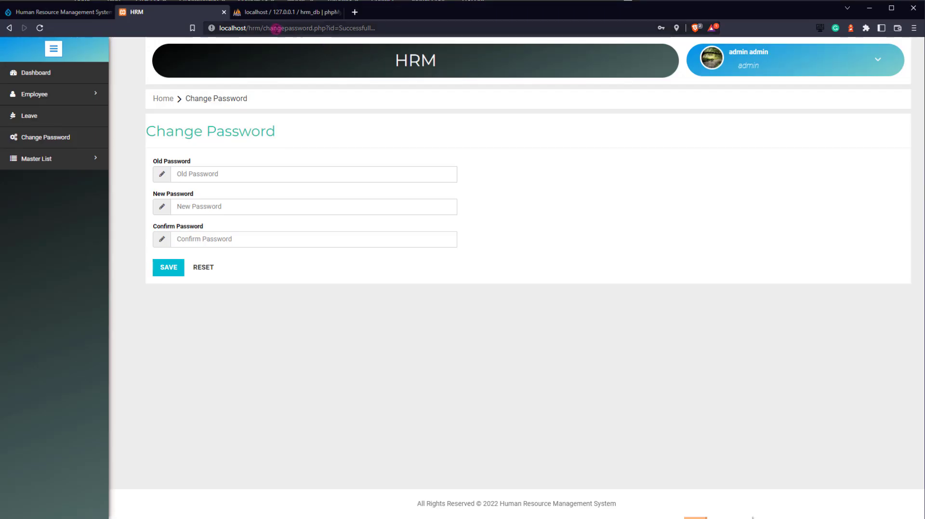
# - Load the copied localhost/hrm address in the private window and go to Employee login
pyautogui.moveTo(260, 28); pyautogui.dragTo(219, 28)
pyautogui.hotkey('ctrl', 'c')
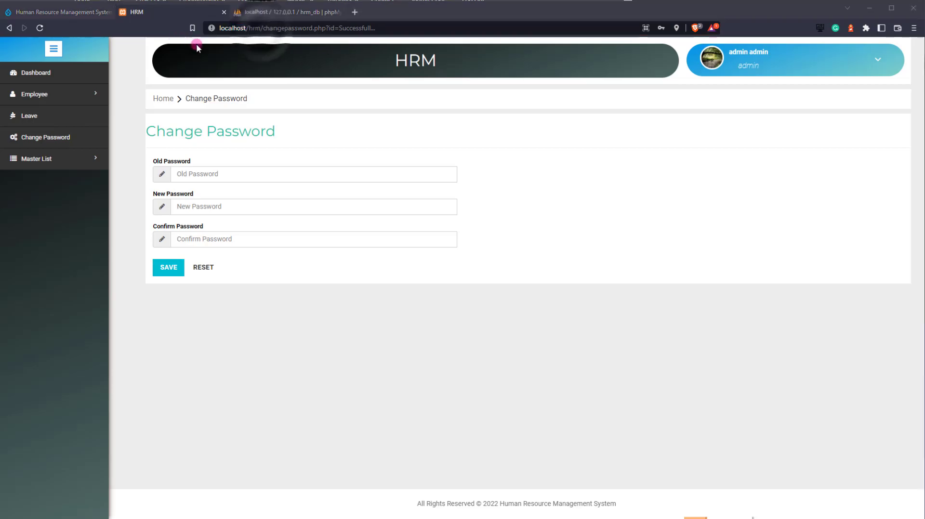
pyautogui.hotkey('ctrl', 'shift', 'n')
pyautogui.hotkey('ctrl', 'v')
pyautogui.press('Return')
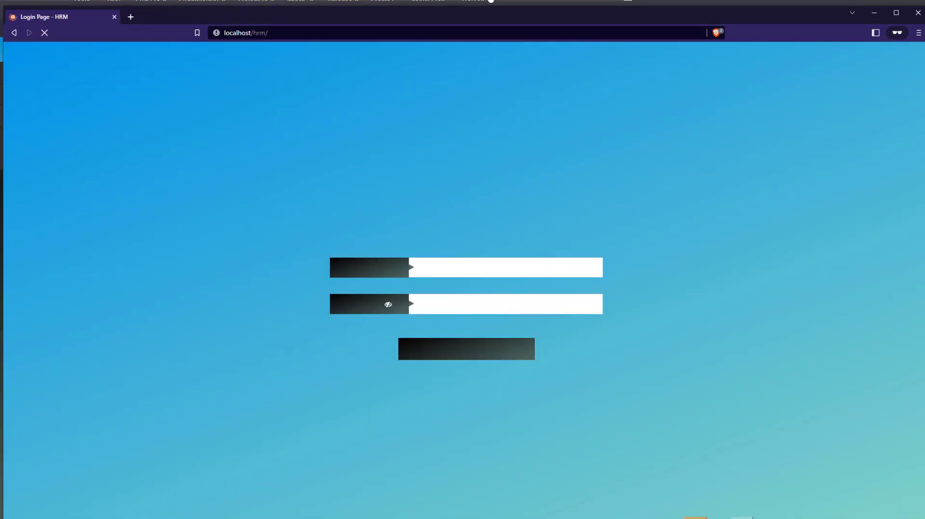
pyautogui.moveTo(760, 14); pyautogui.dragTo(757, 10)
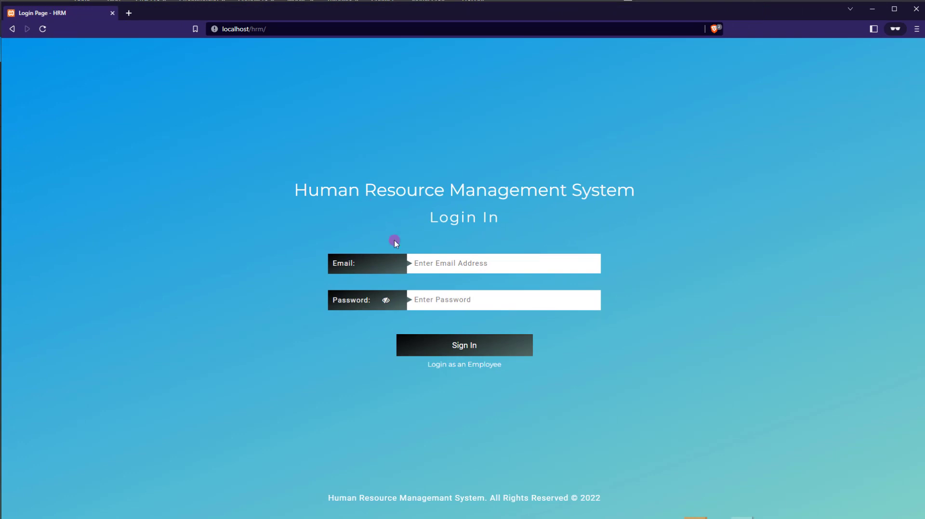
pyautogui.click(454, 365)
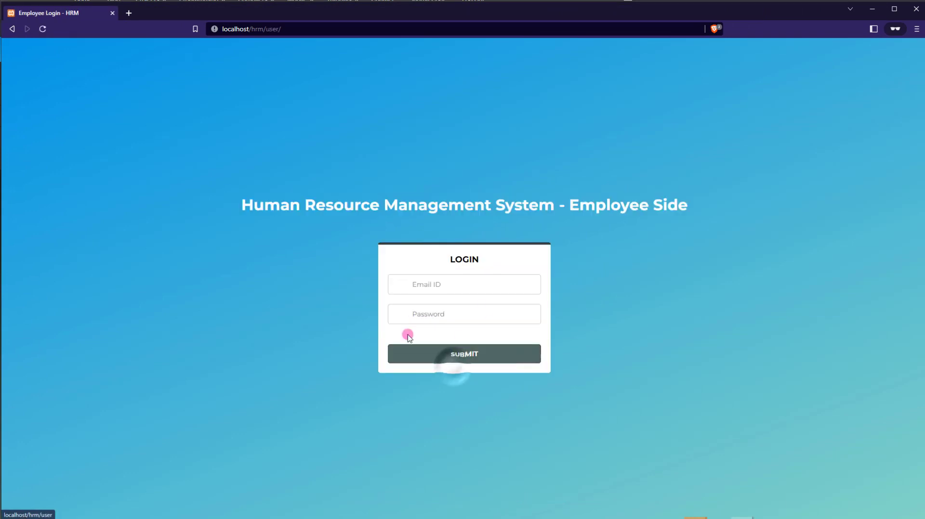
# - Log in on the Employee Side with the new employee's e-mail and password, then view her profile
pyautogui.click(465, 289)
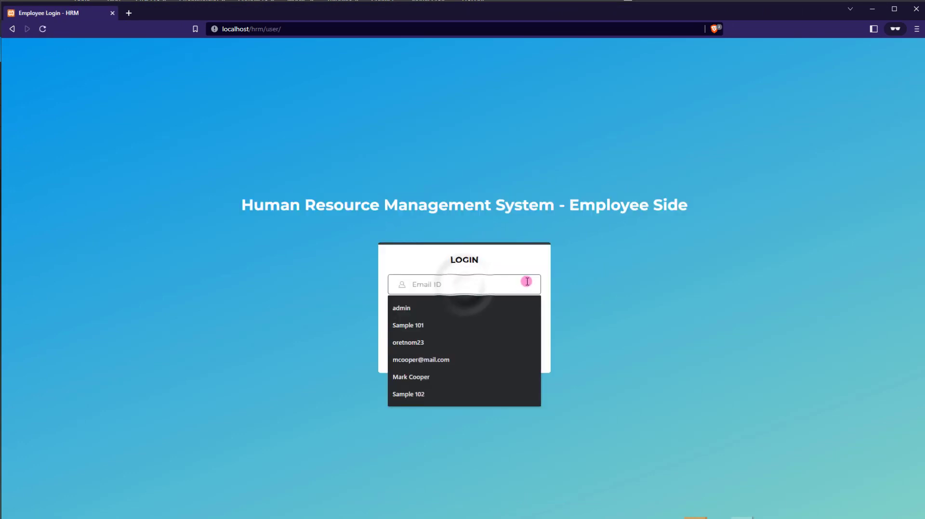
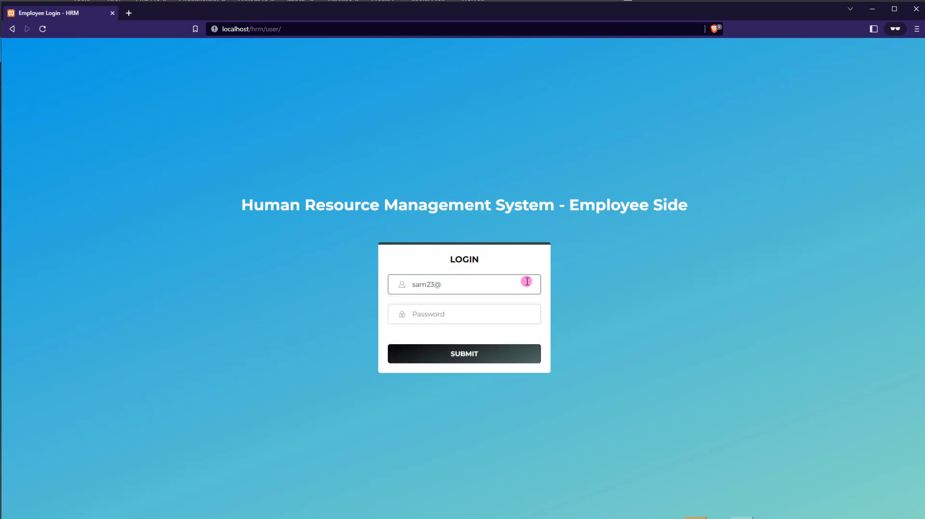
pyautogui.press('Tab')
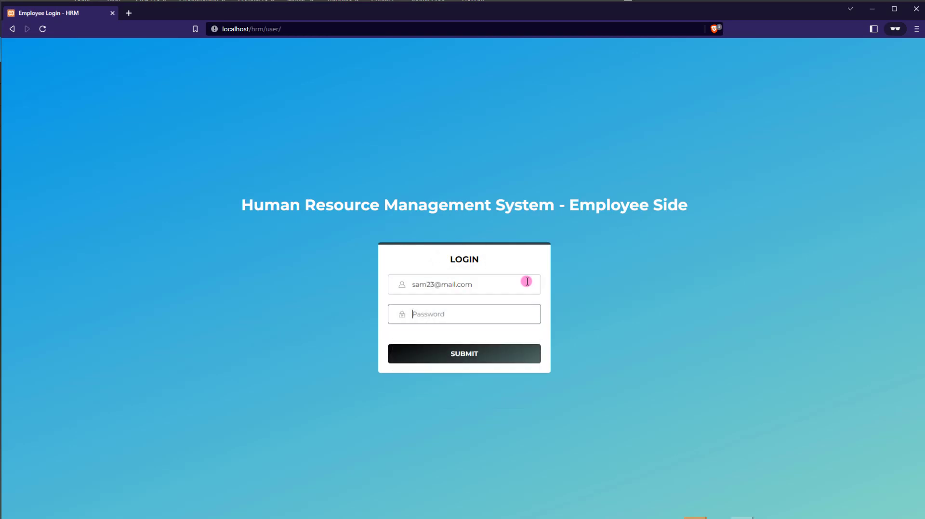
pyautogui.press('Return')
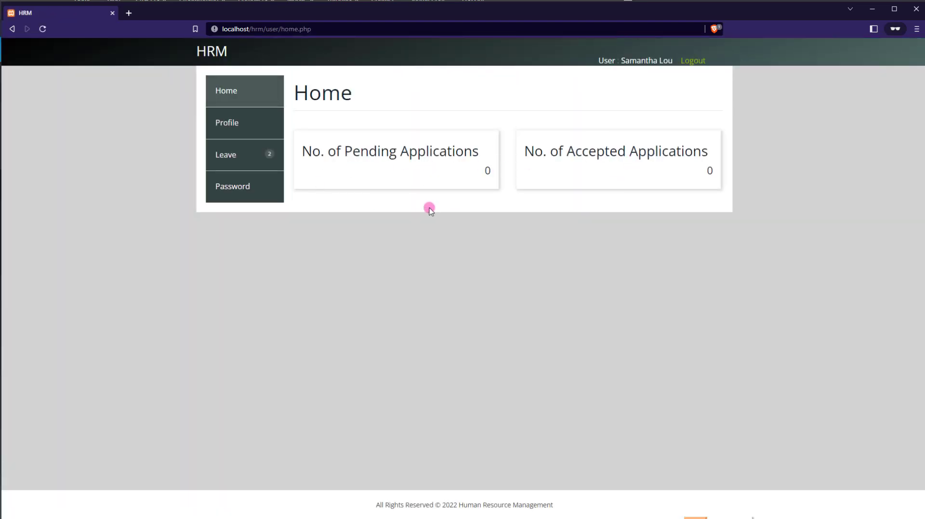
pyautogui.click(243, 120)
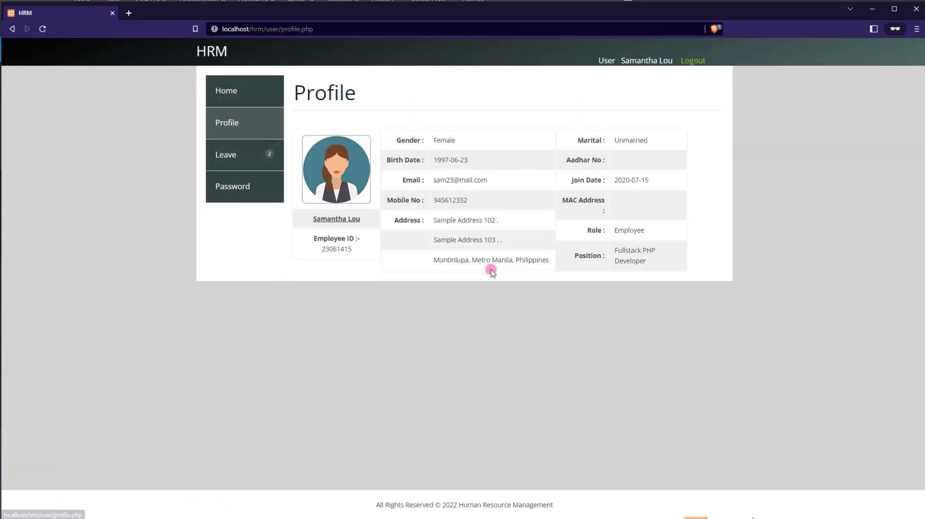
# - Open the Apply Leave form and expand the Type Leave list
pyautogui.click(251, 153)
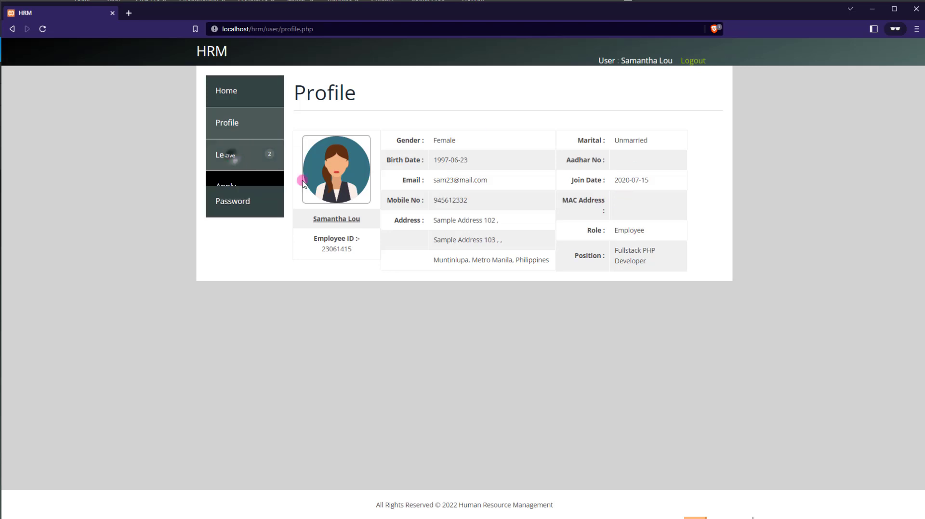
pyautogui.click(227, 186)
pyautogui.click(401, 153)
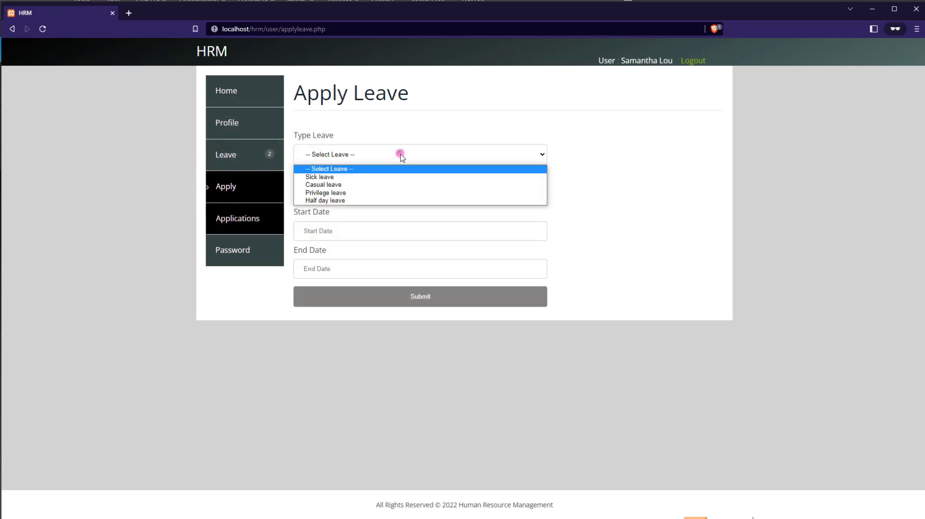
# - Submit a Casual leave with reason 'Sample' from 11 to 14 October 2022
pyautogui.click(340, 185)
pyautogui.click(366, 193)
pyautogui.write('Sample Reason')
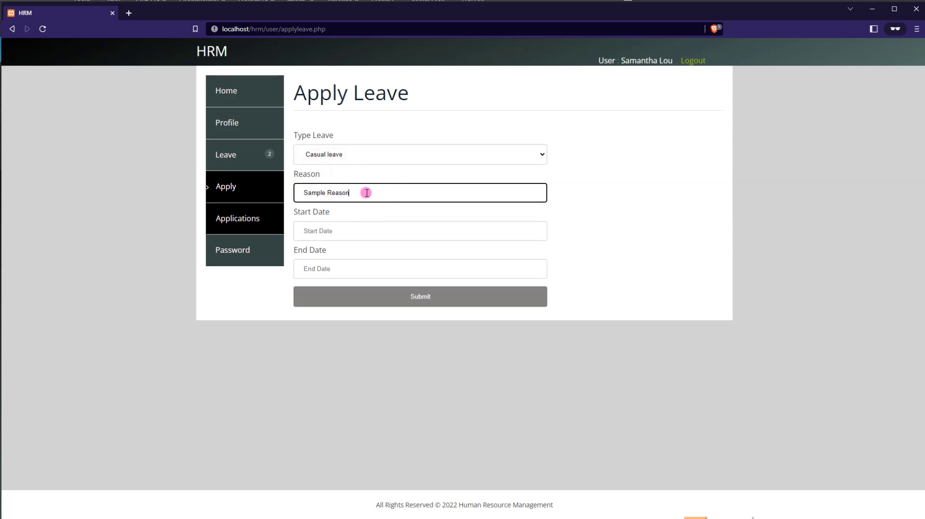
pyautogui.press('Tab')
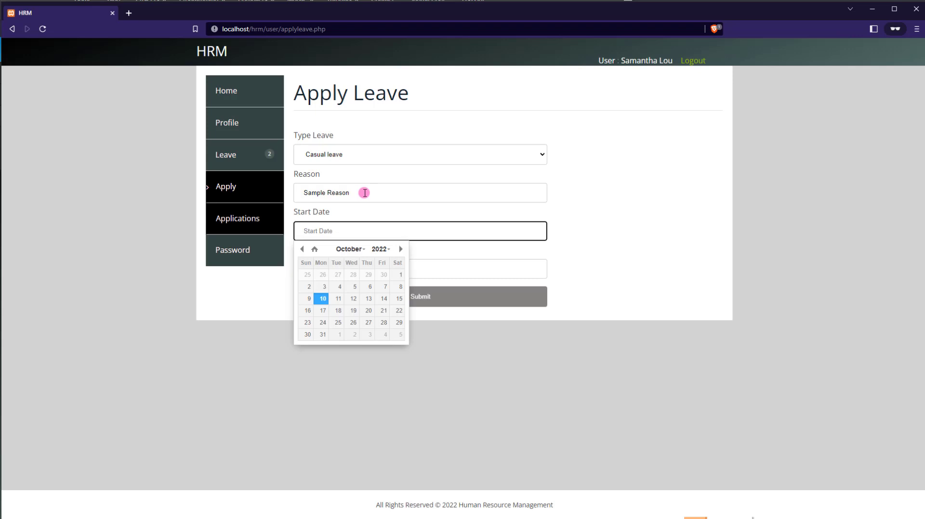
pyautogui.click(339, 298)
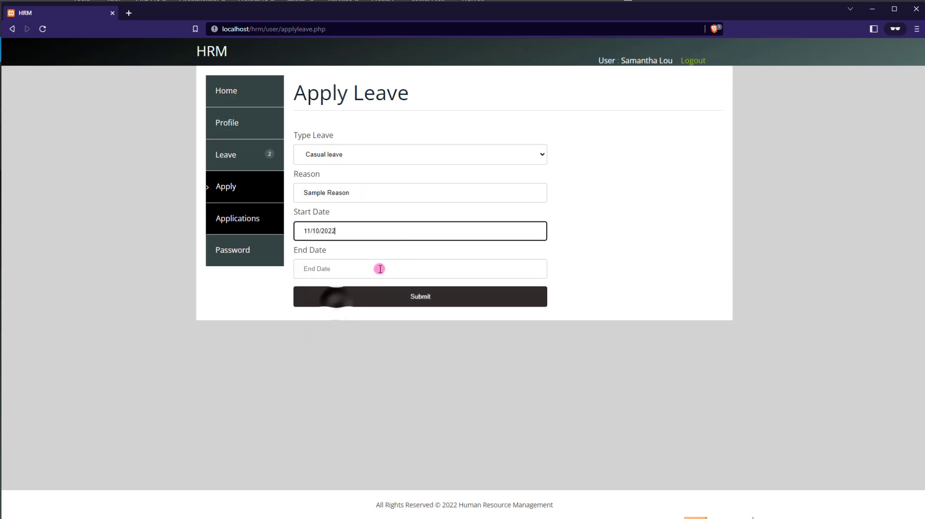
pyautogui.click(332, 278)
pyautogui.click(382, 283)
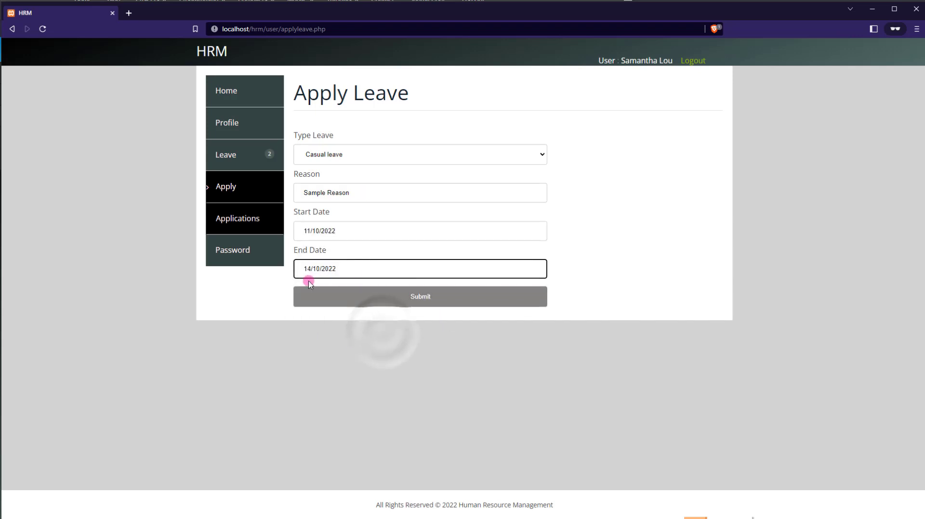
pyautogui.click(395, 295)
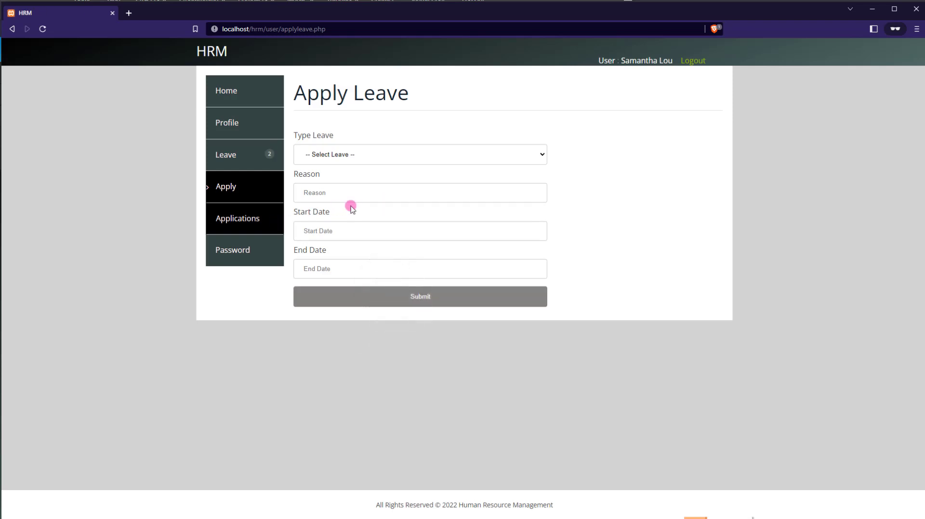
# - Submit a Sick leave for 7 October 2022, then view the leave applications list
pyautogui.click(379, 155)
pyautogui.click(330, 176)
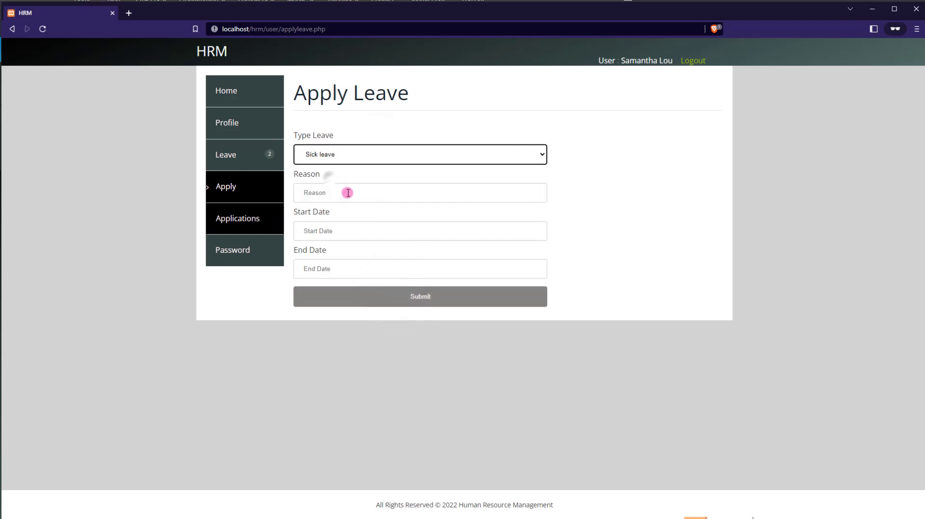
pyautogui.click(331, 197)
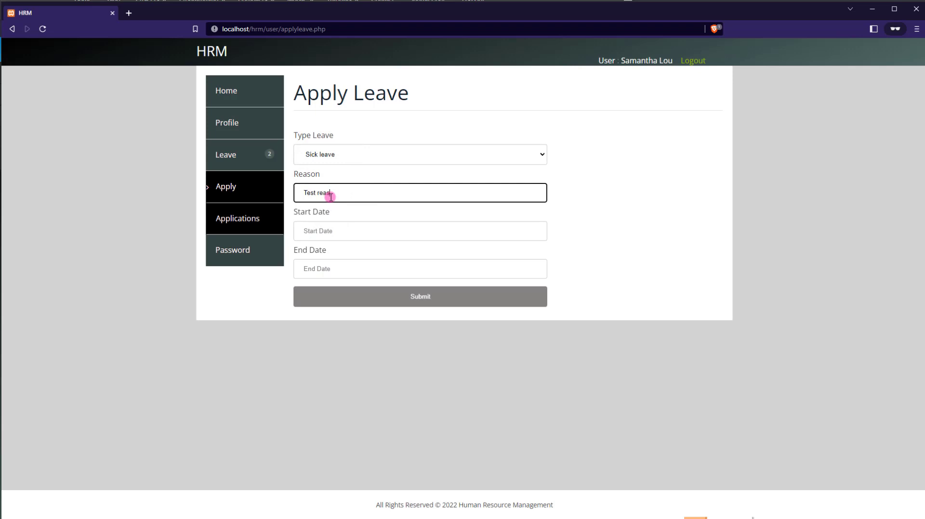
pyautogui.click(323, 229)
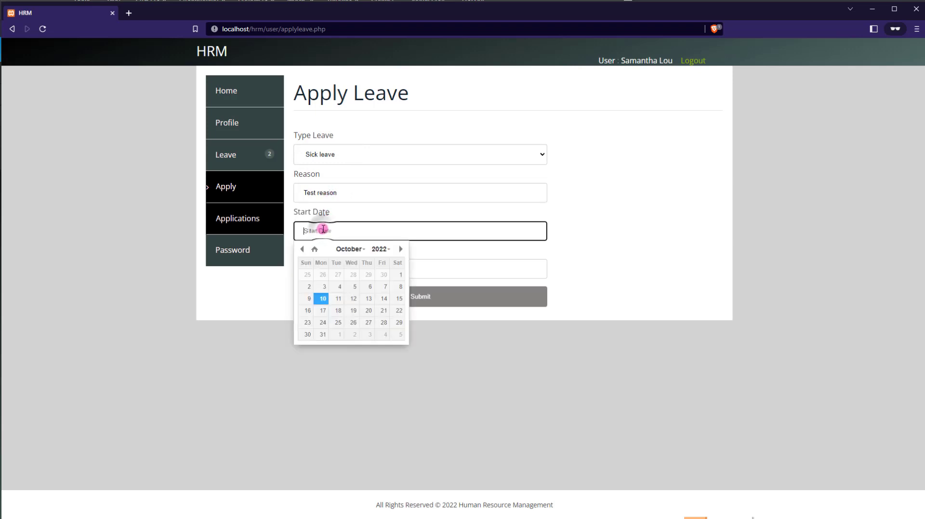
pyautogui.click(382, 284)
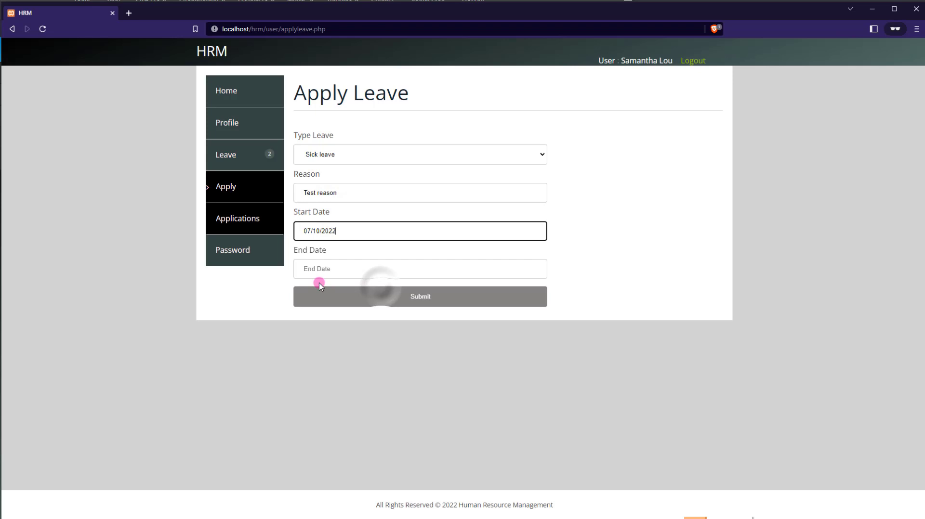
pyautogui.click(345, 273)
pyautogui.click(383, 322)
pyautogui.click(393, 302)
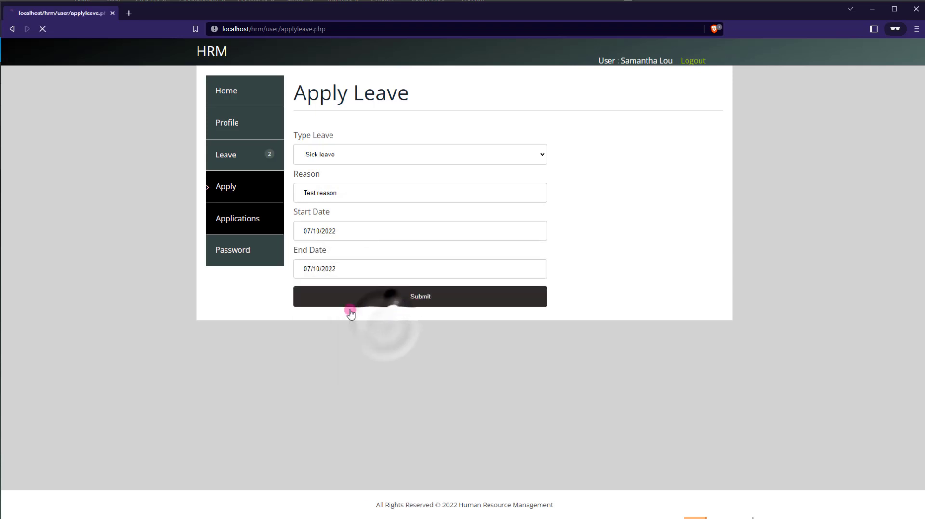
pyautogui.click(249, 227)
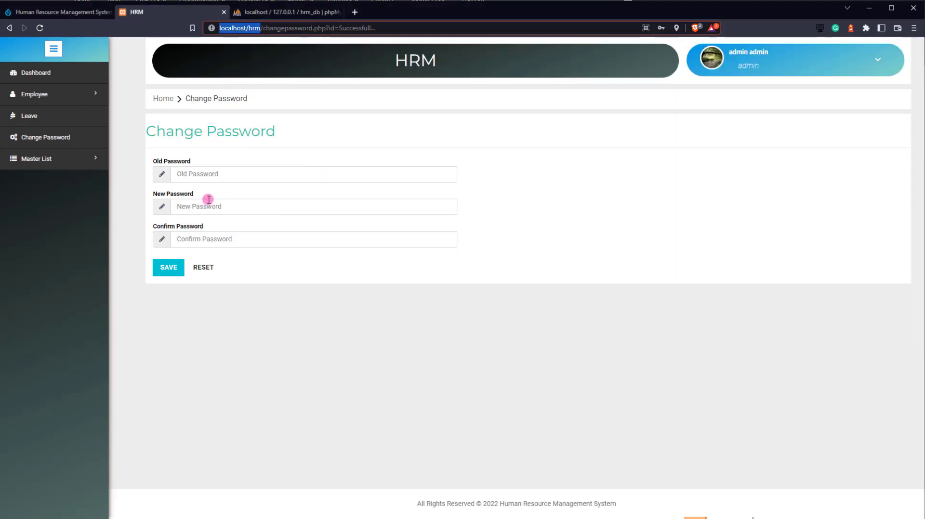
# - On the admin Leave page, accept the 2022-10-07 sick leave request
pyautogui.click(35, 117)
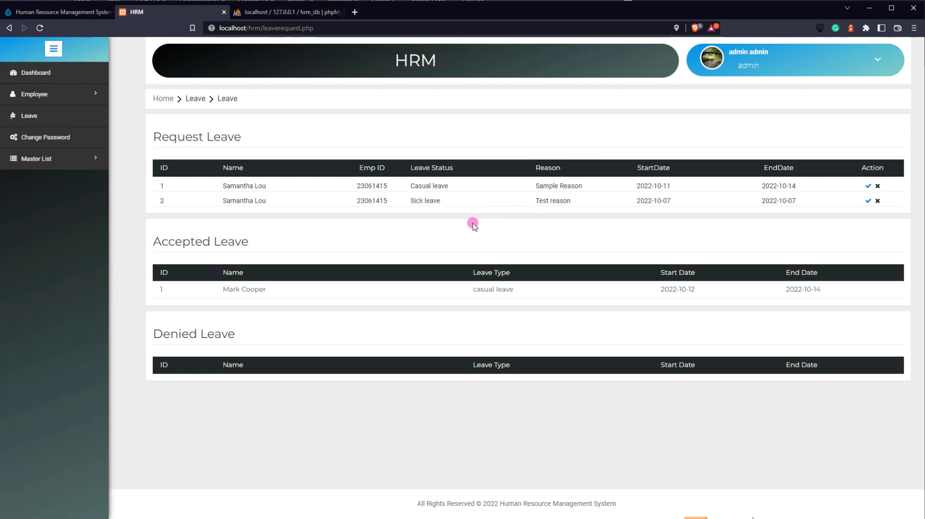
pyautogui.click(866, 202)
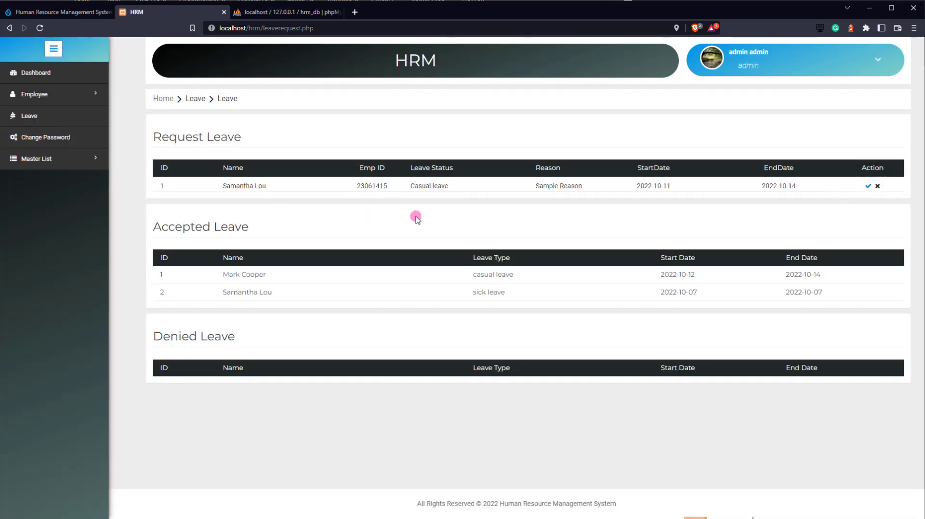
pyautogui.hotkey('alt', 'Tab')
# - In the employee window, check Leave Applications shows sick leave Accept and casual Pending, then return to admin
pyautogui.click(259, 96)
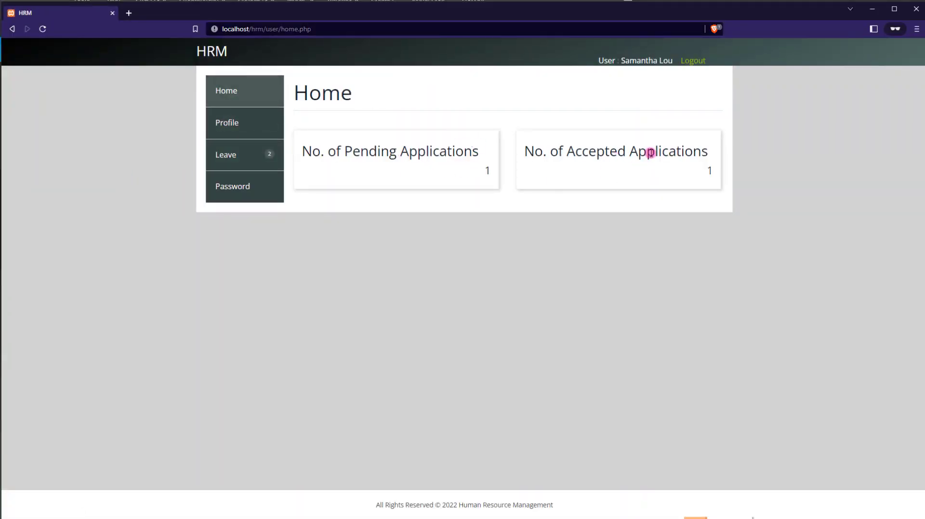
pyautogui.tripleClick(337, 148)
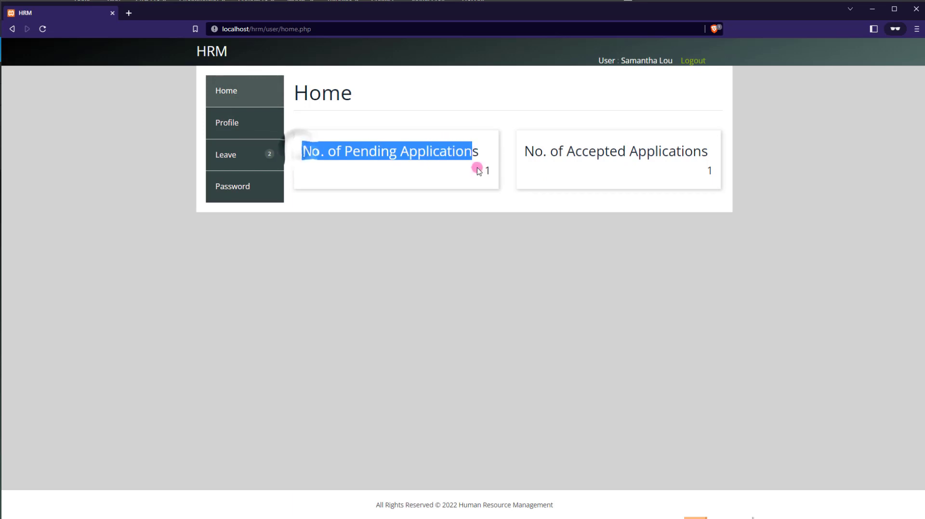
pyautogui.tripleClick(569, 161)
pyautogui.click(646, 161)
pyautogui.click(254, 163)
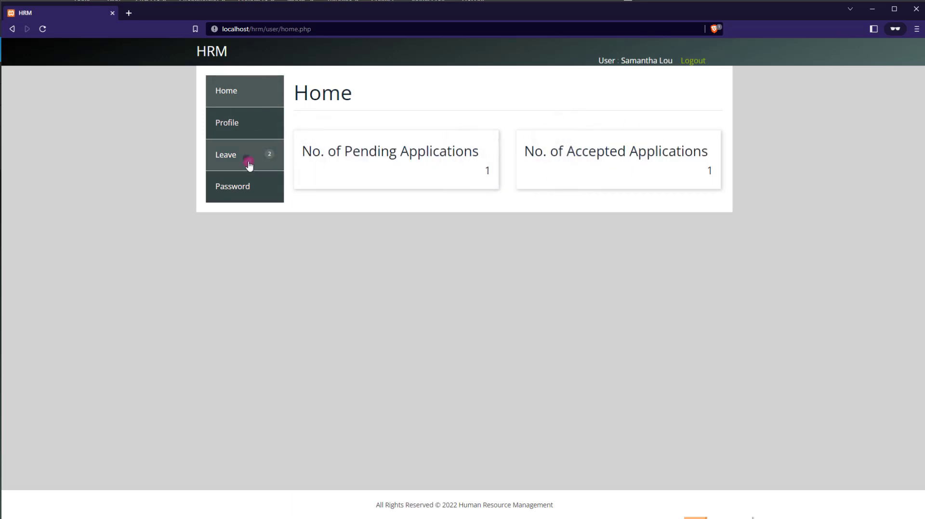
pyautogui.click(238, 218)
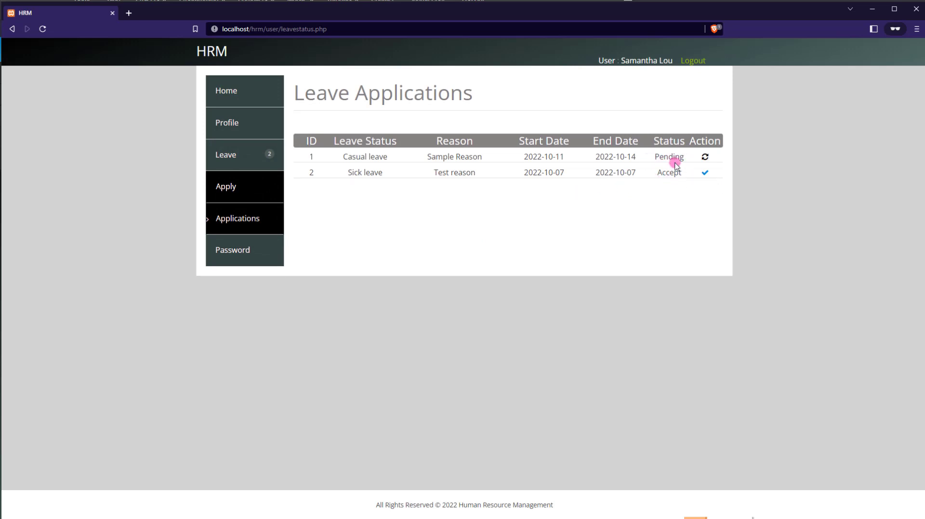
pyautogui.hotkey('alt', 'Tab')
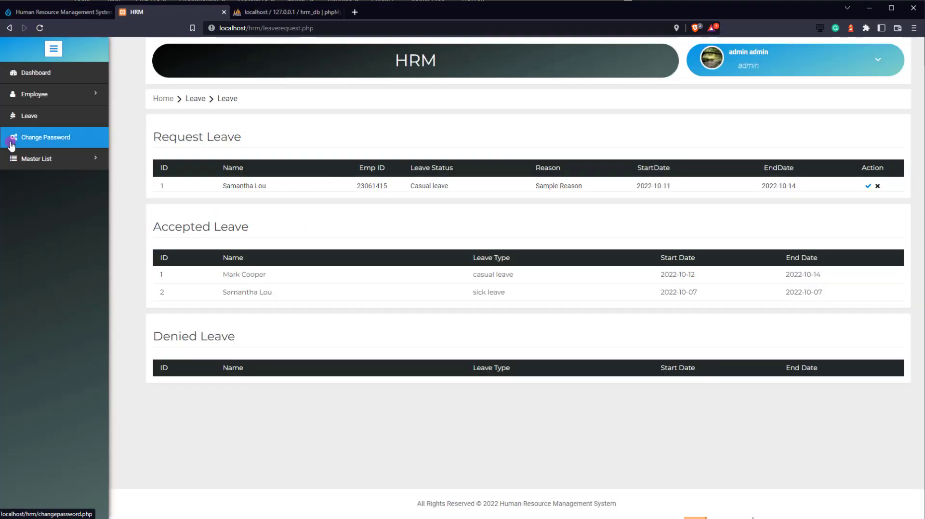
# - Deny the casual leave, reload the employee's applications to show Denied, and open Change Password
pyautogui.click(878, 186)
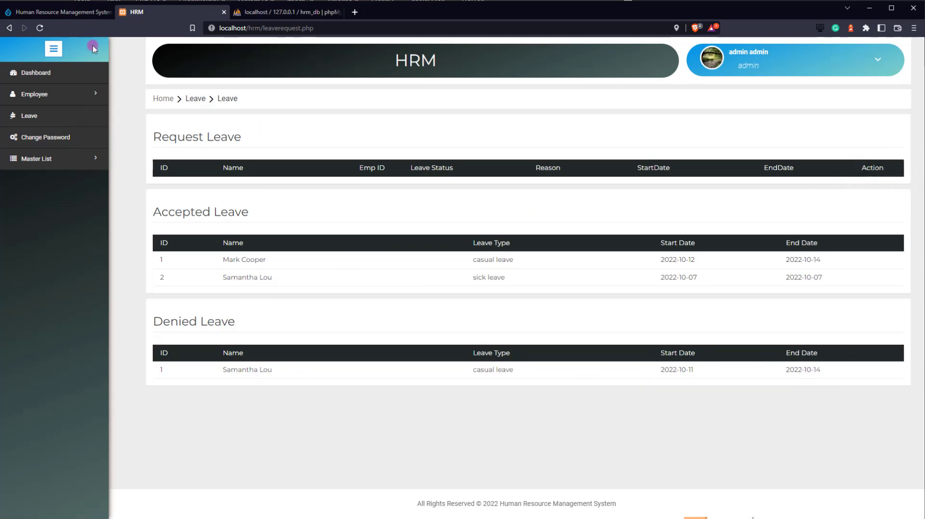
pyautogui.hotkey('alt', 'Tab')
pyautogui.rightClick(87, 221)
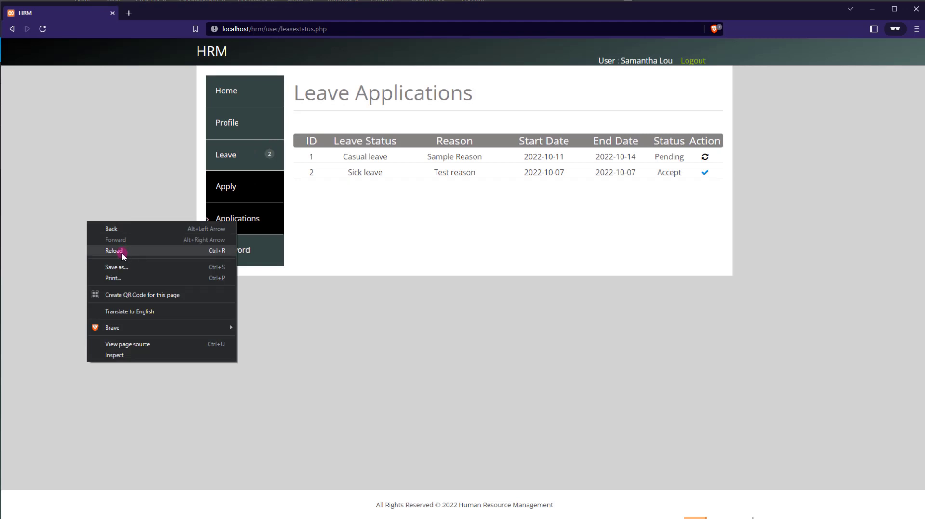
pyautogui.click(114, 251)
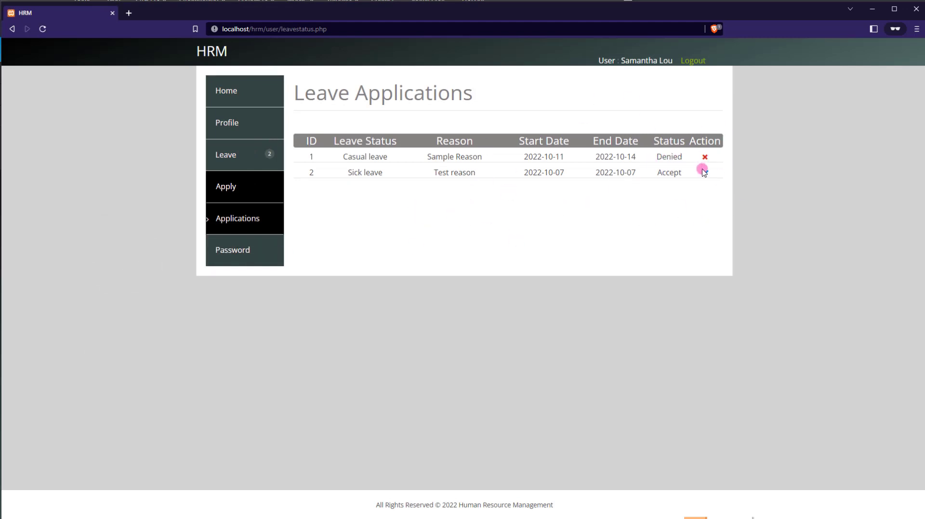
pyautogui.click(240, 251)
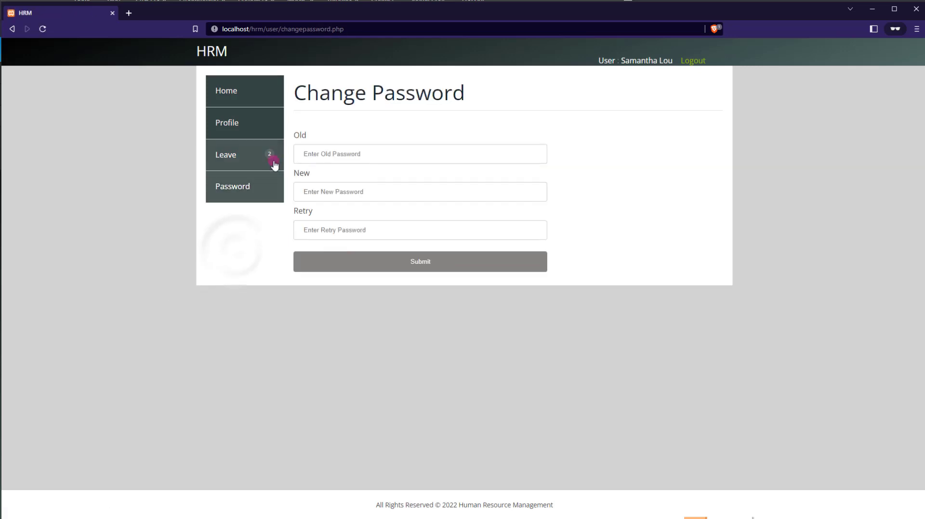
# - Enter the old password and the new password twice, and submit the change
pyautogui.click(306, 154)
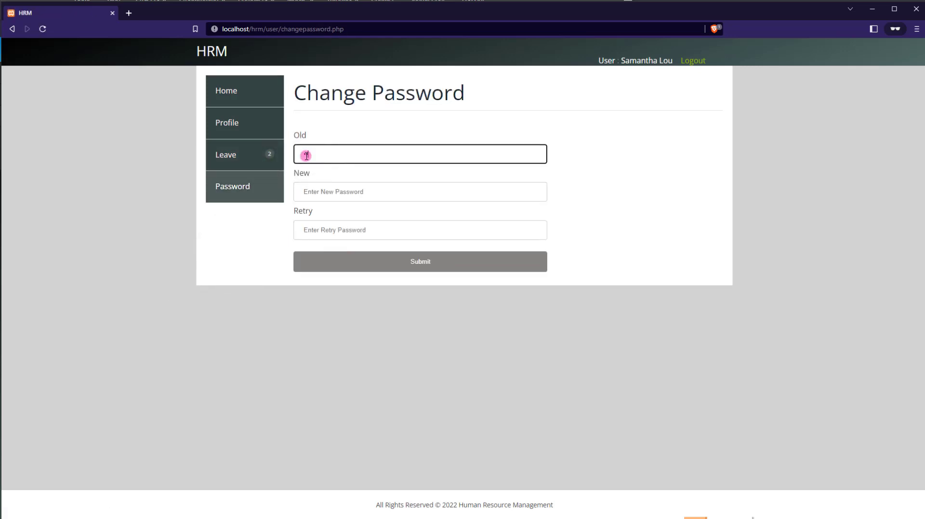
pyautogui.press('Tab')
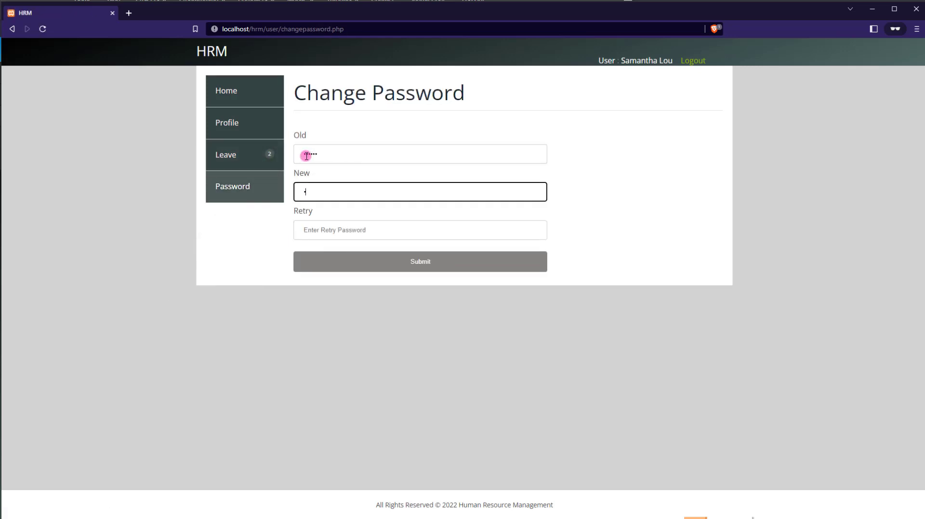
pyautogui.write('12345')
pyautogui.press('Tab')
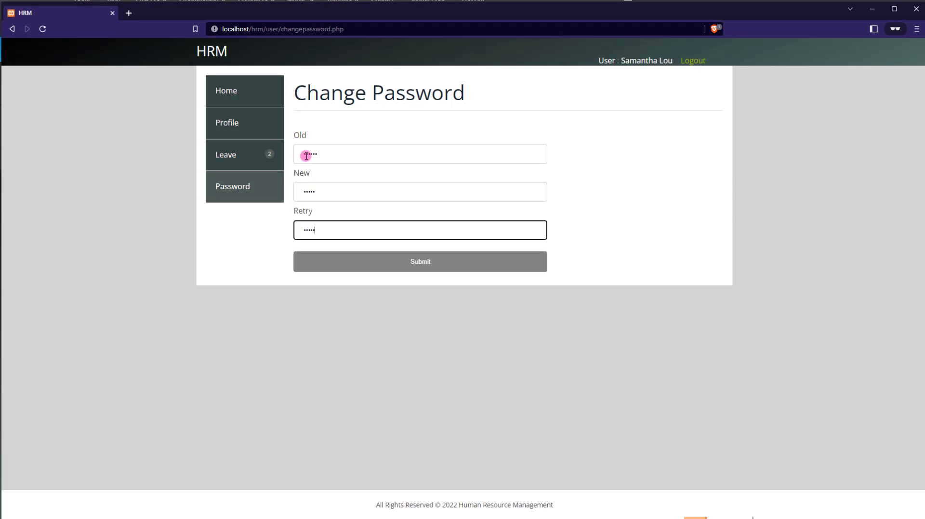
pyautogui.write('12345')
pyautogui.click(423, 264)
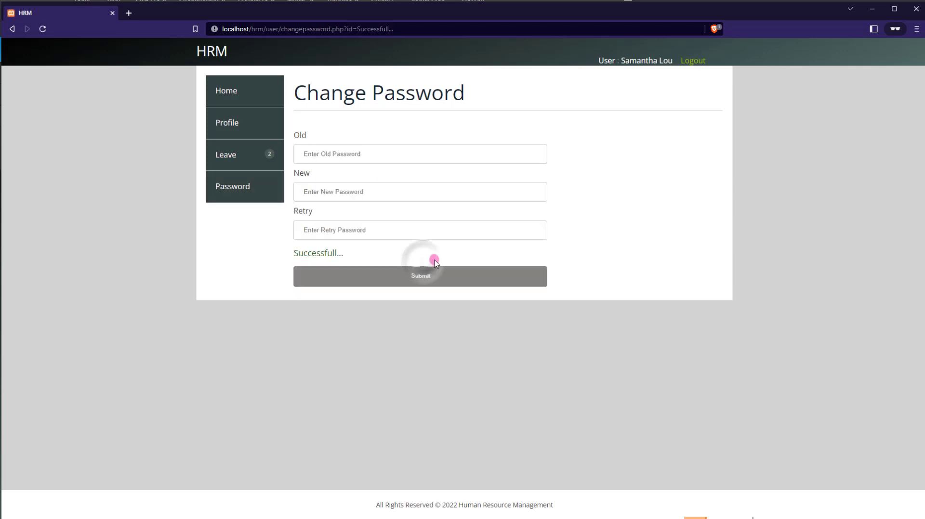
pyautogui.click(217, 87)
# - Reload the admin Leave page to show no pending requests and the casual leave denied
pyautogui.hotkey('alt', 'Tab')
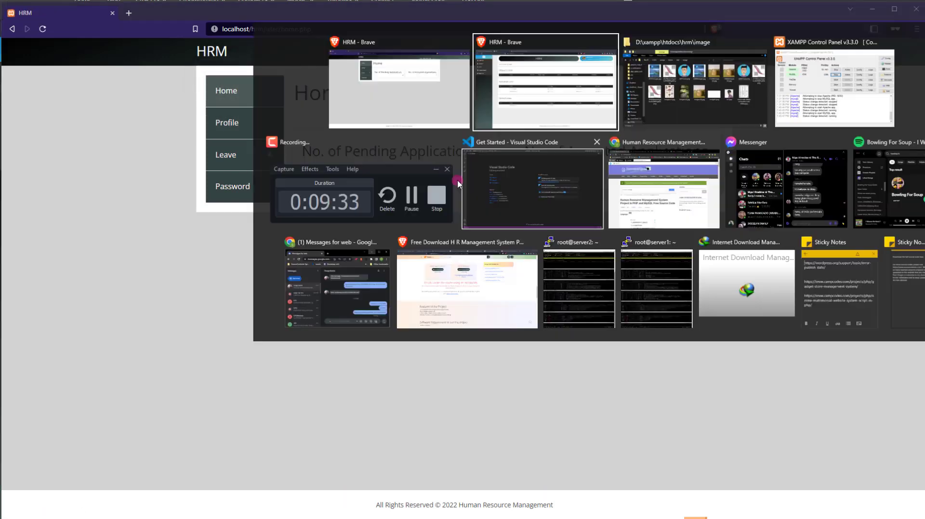
pyautogui.rightClick(127, 235)
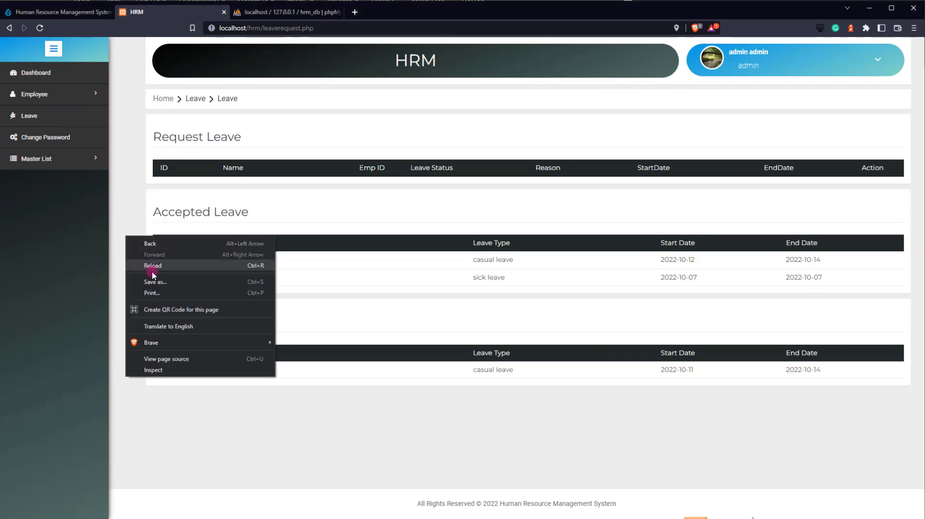
pyautogui.click(152, 267)
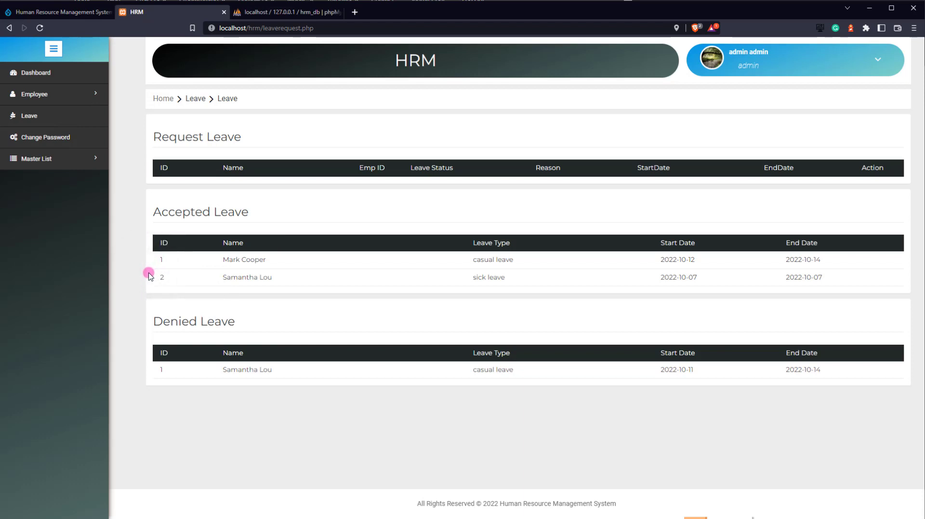